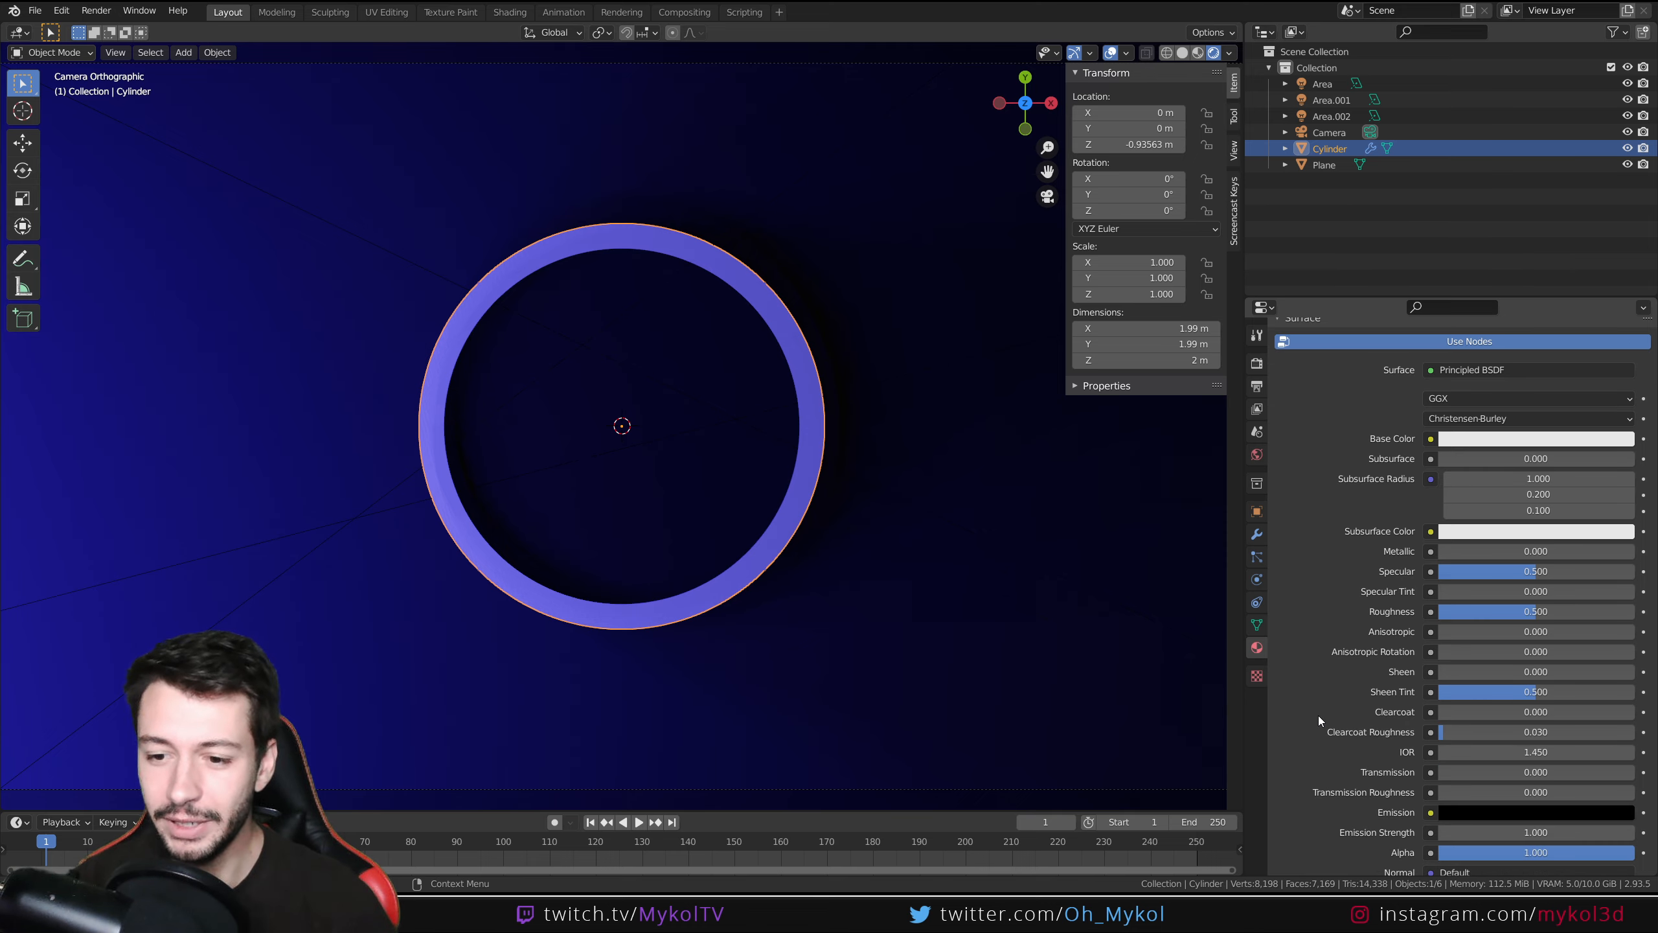
- Give the ring's material a white emission colour and set its emission strength to 3
{"action": "left_click", "coordinate": [1514, 736]}
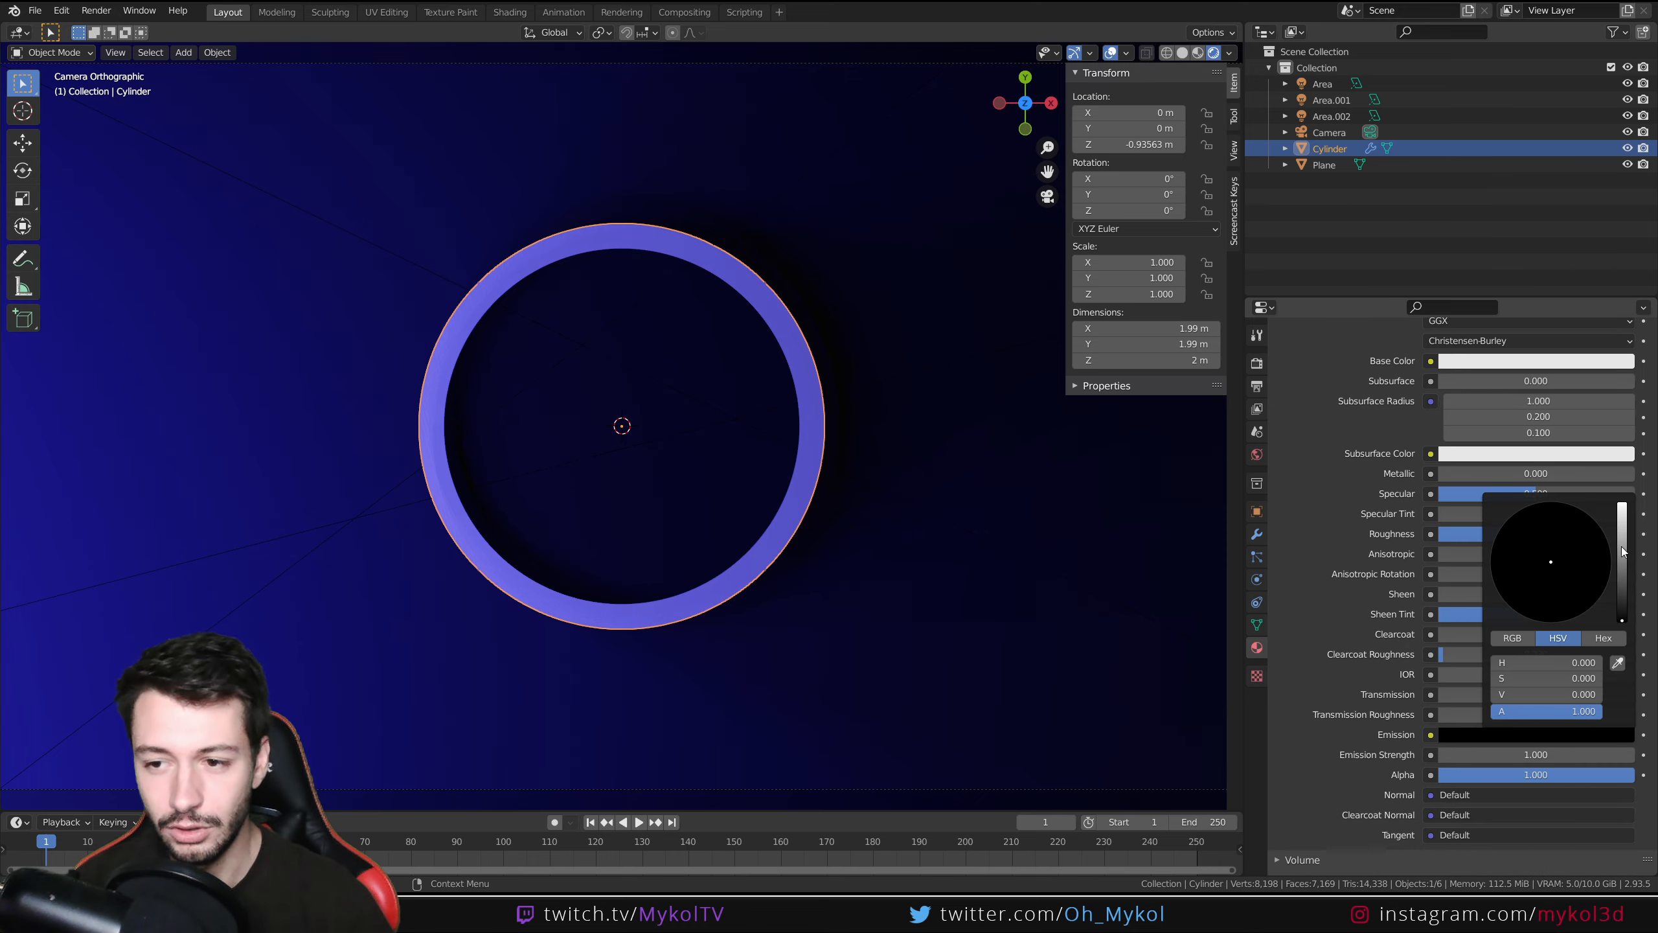
{"action": "left_click", "coordinate": [1627, 552]}
{"action": "left_click", "coordinate": [1487, 760]}
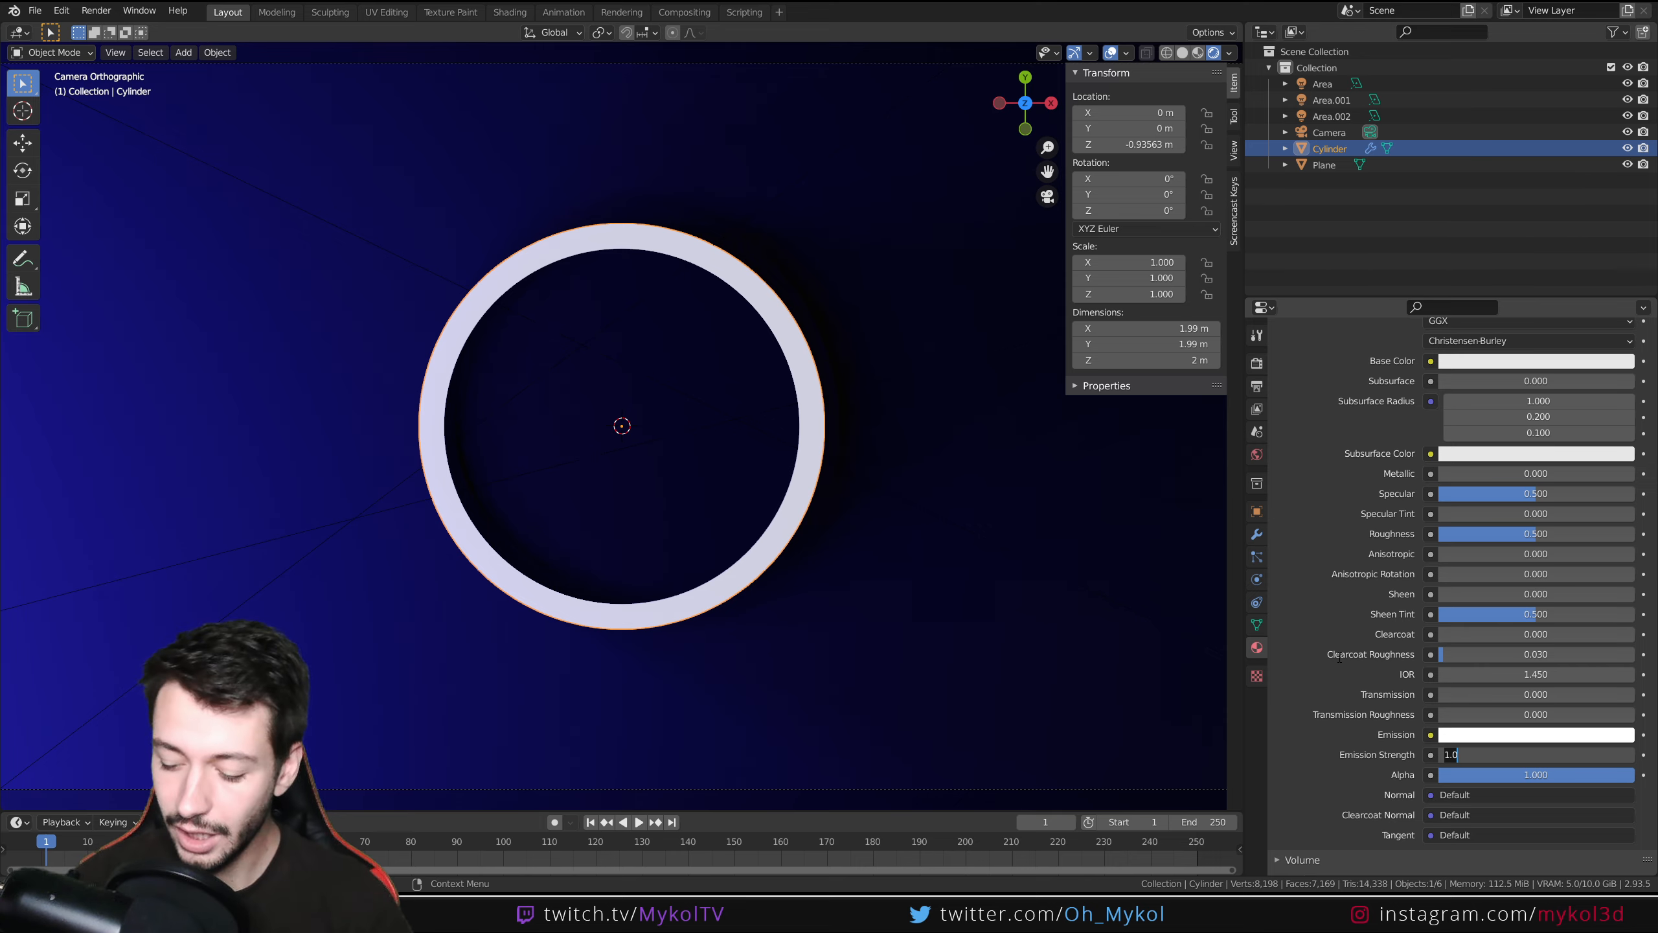
{"action": "type", "text": "3"}
{"action": "key", "text": "Return"}
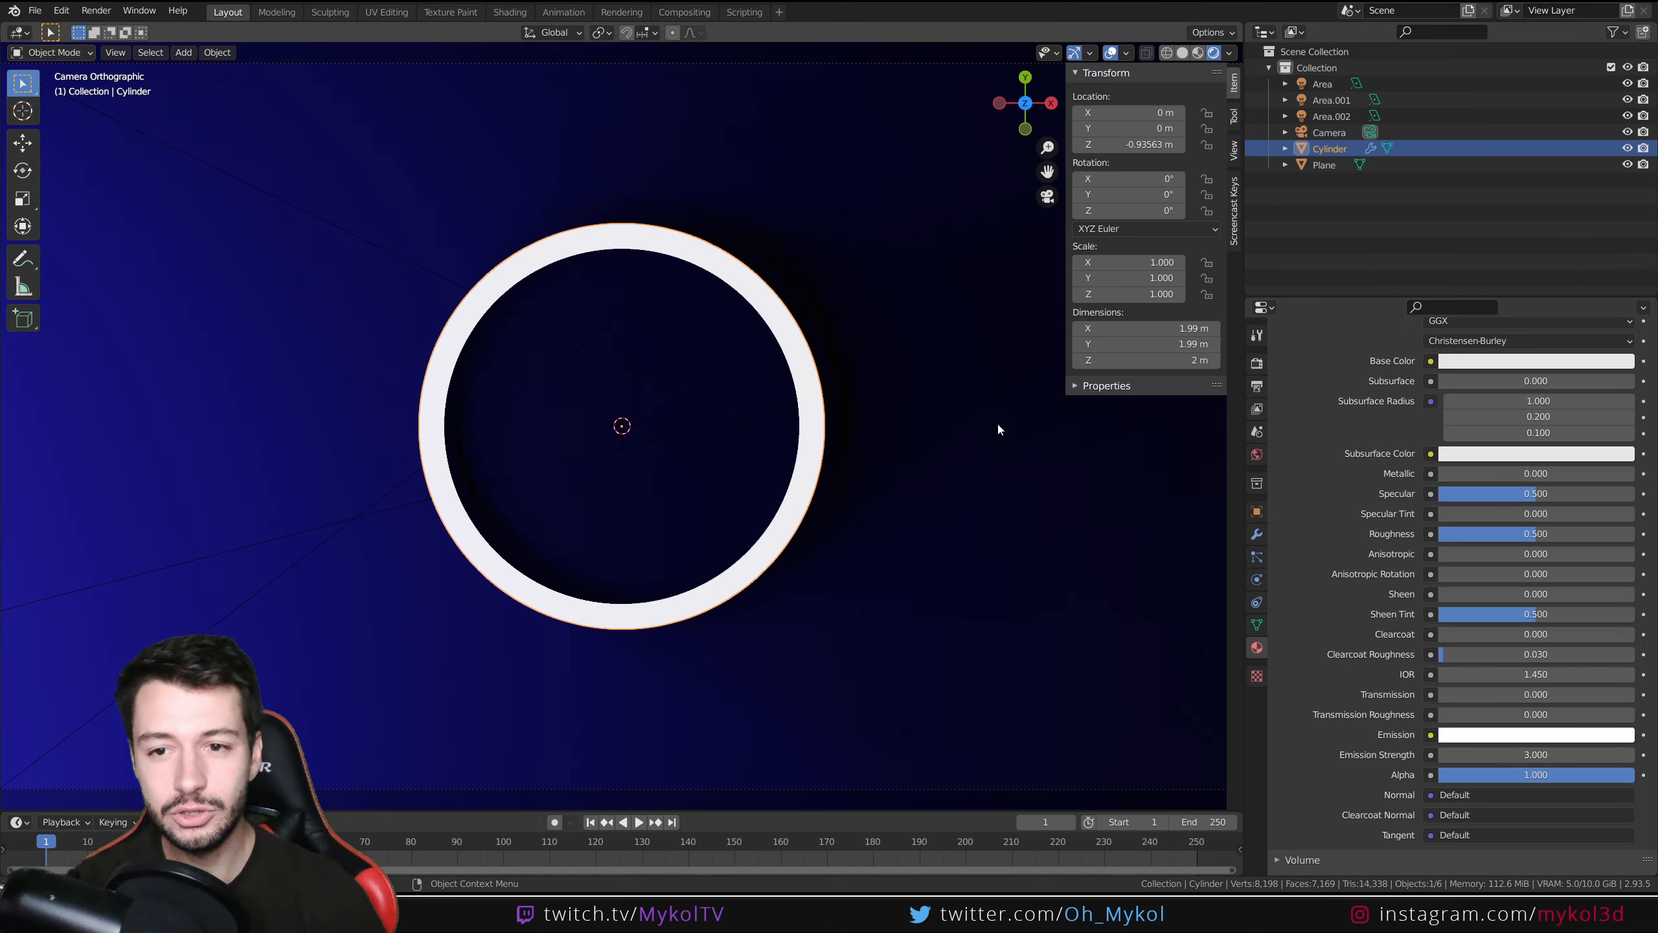
- Enable Bloom in the Eevee render settings, then render the image to check the ring's glow and close the render
{"action": "left_click", "coordinate": [1257, 364]}
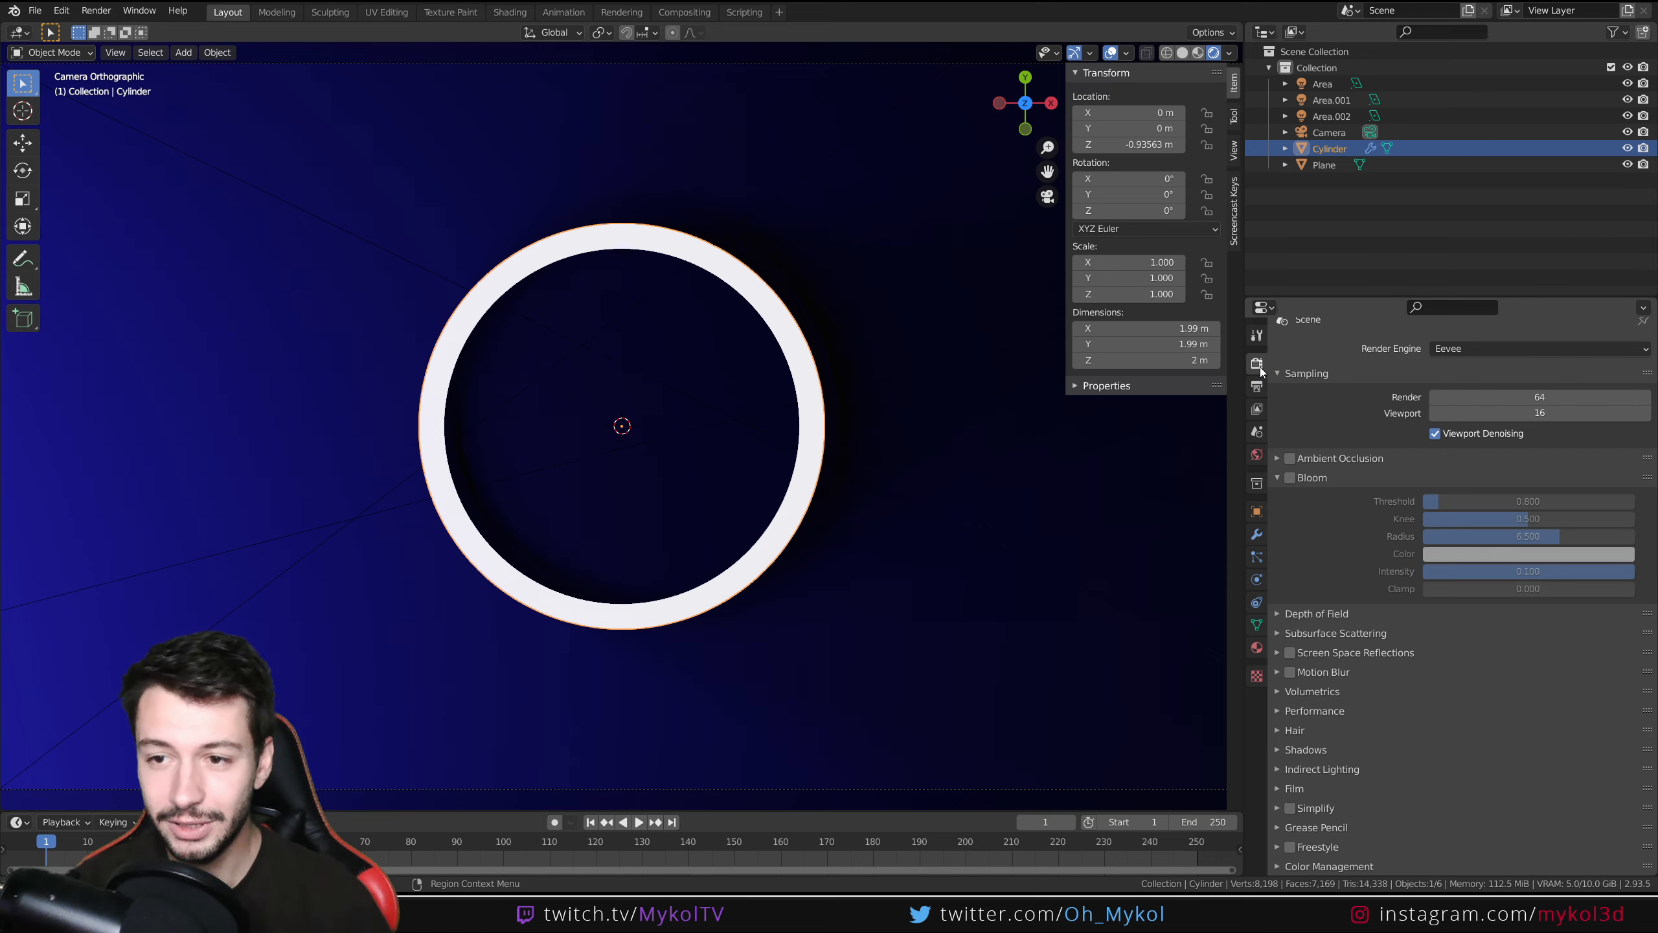
{"action": "left_click", "coordinate": [1290, 477]}
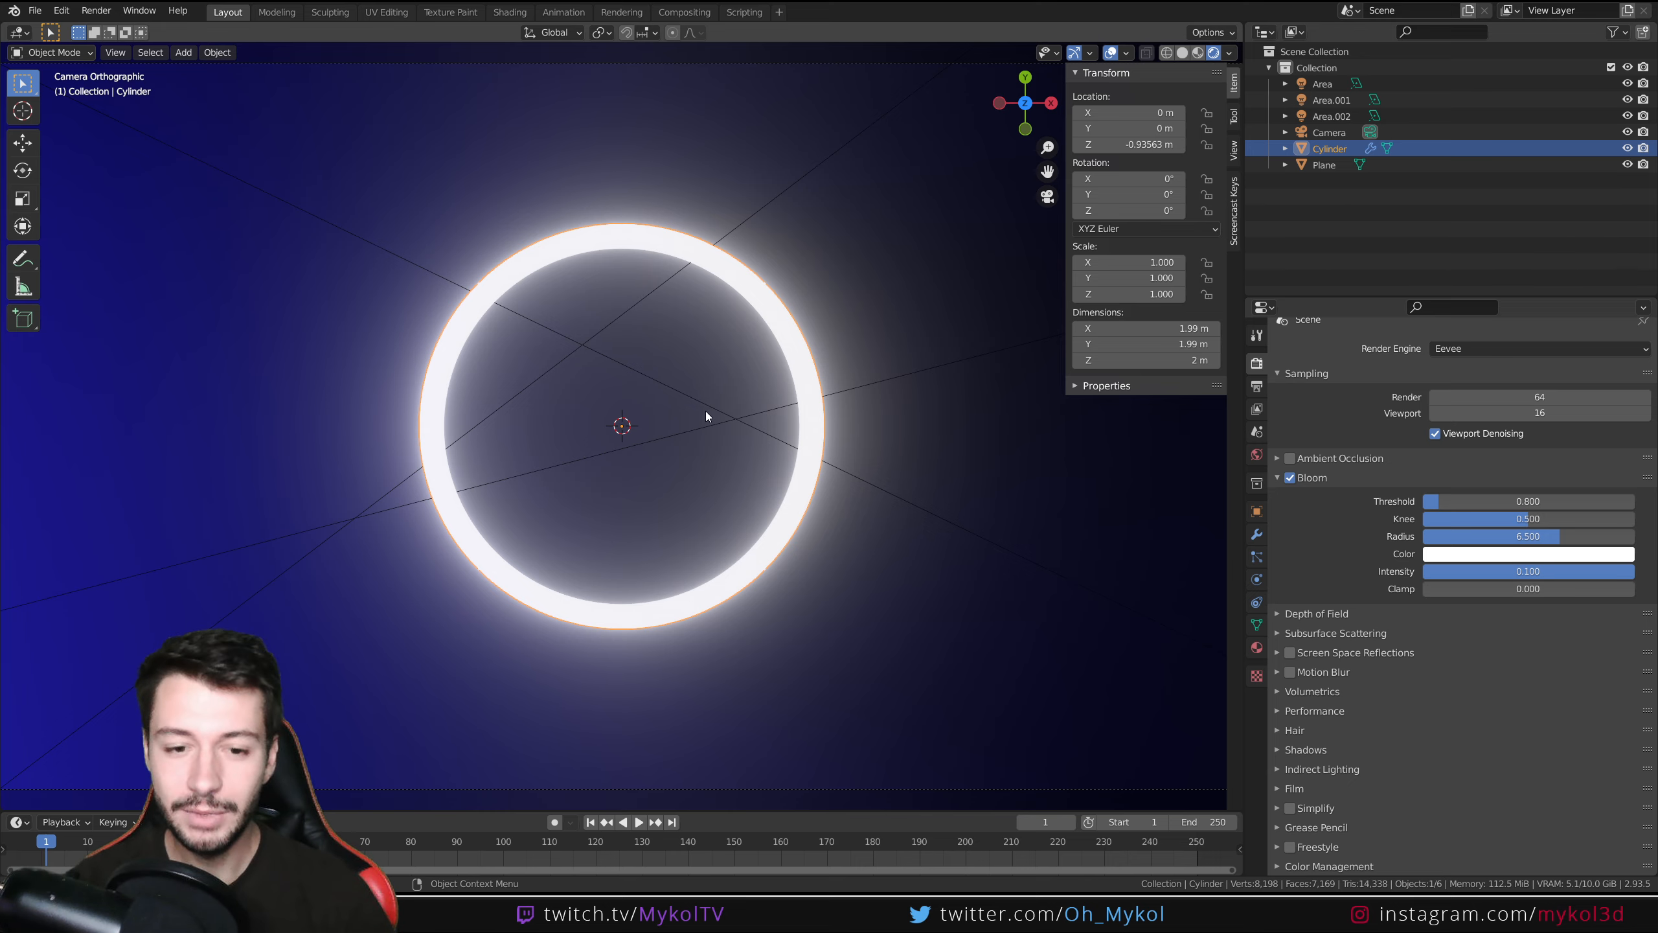
{"action": "key", "text": "F12"}
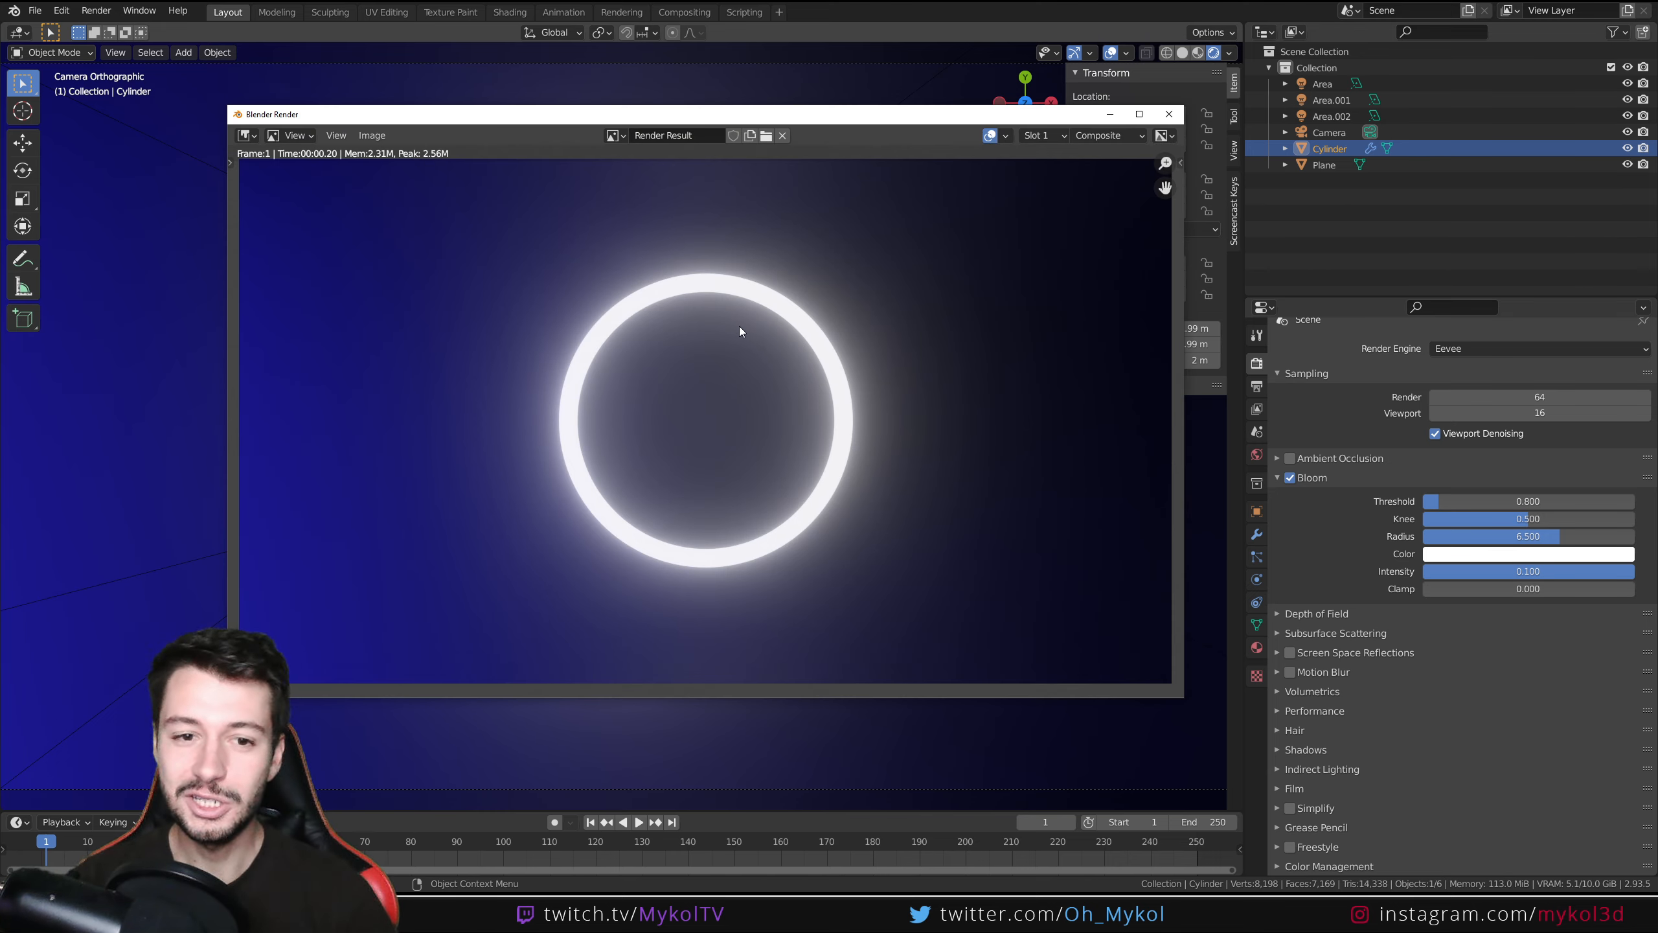
{"action": "left_click", "coordinate": [1167, 116]}
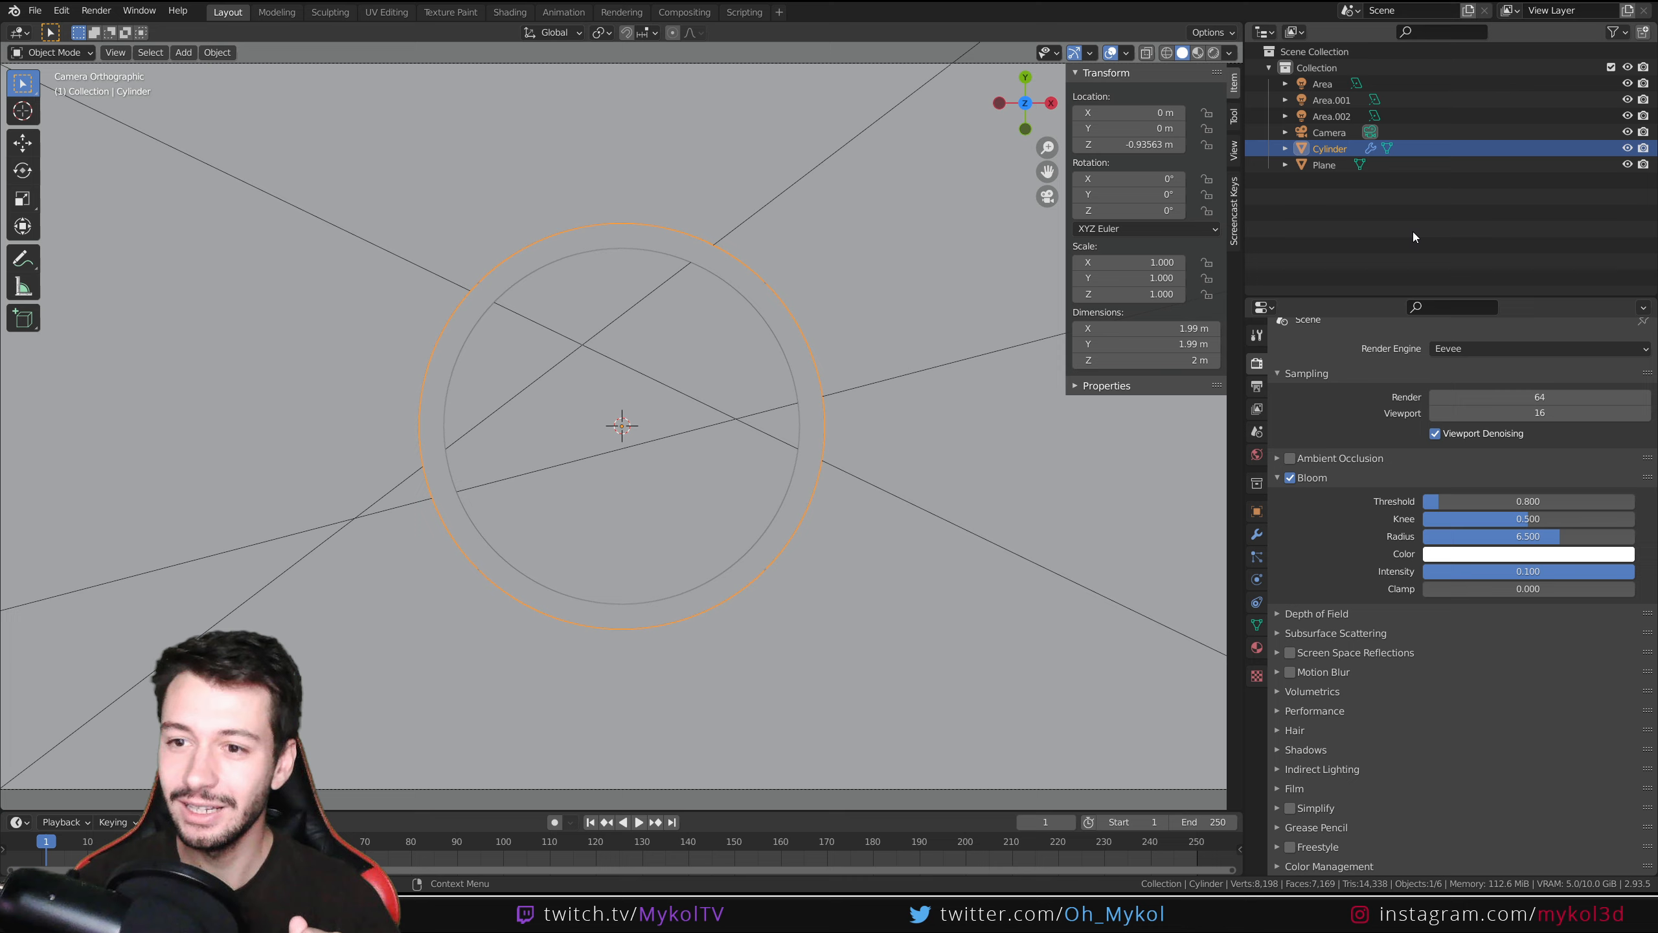
- Show the viewport in solid shading and change the render engine to Cycles
{"action": "left_click", "coordinate": [1182, 57]}
{"action": "left_click", "coordinate": [1469, 349]}
{"action": "left_click", "coordinate": [1461, 397]}
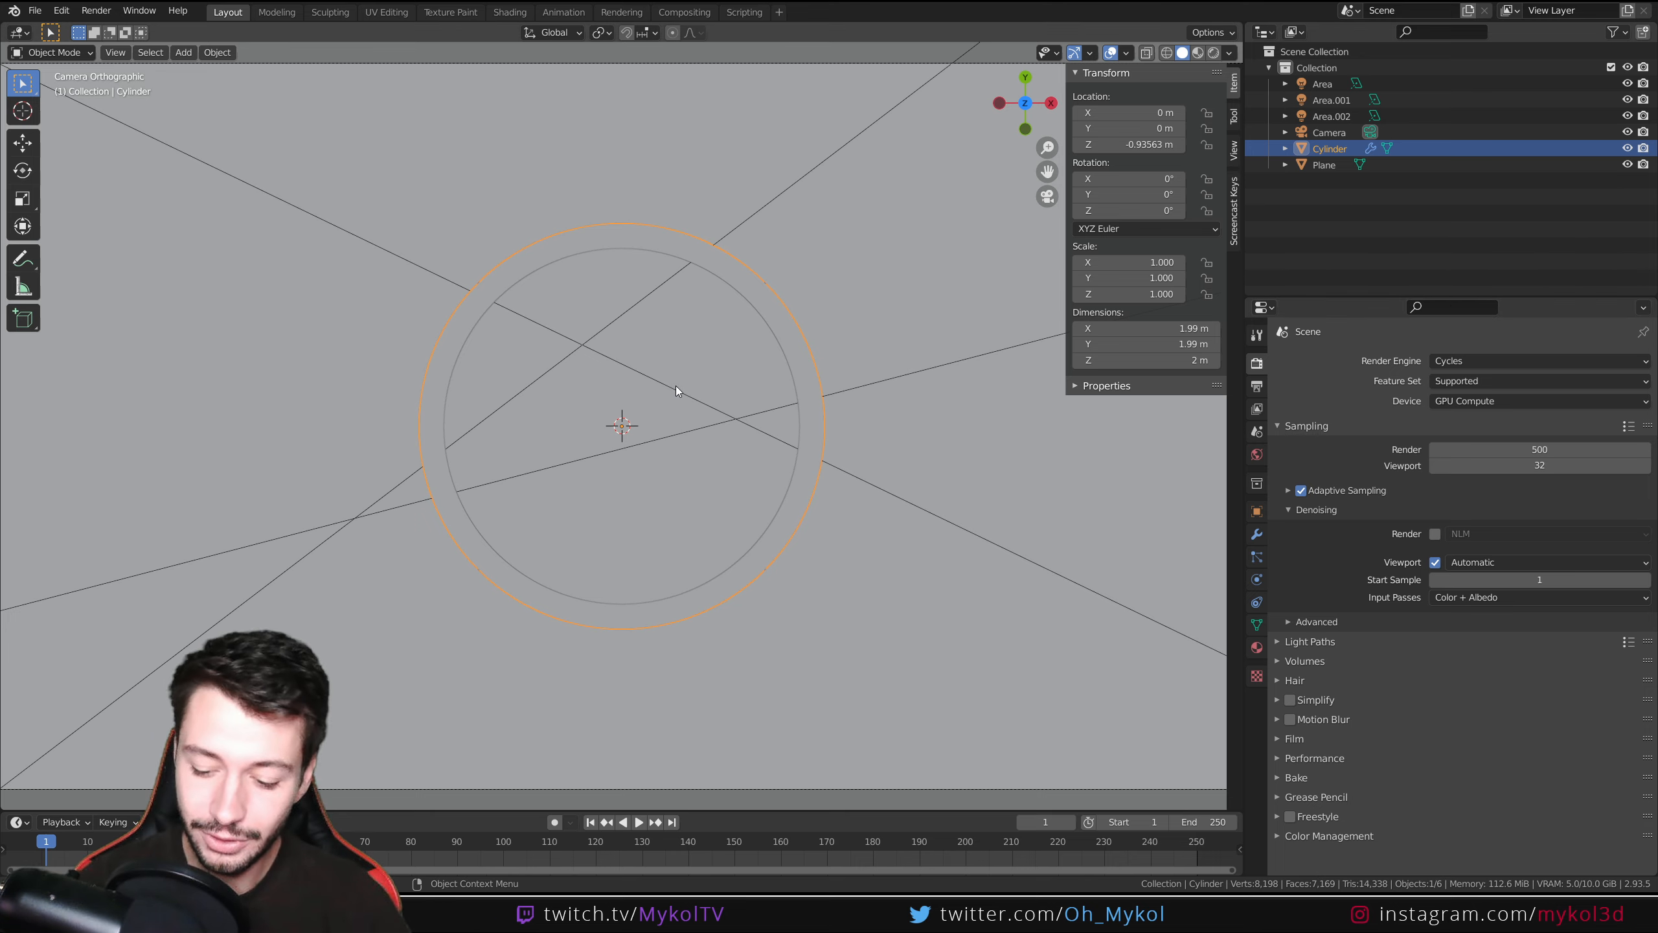
- Render the scene with Cycles, examine the edges of the ring up close, and close the render window
{"action": "key", "text": "F12"}
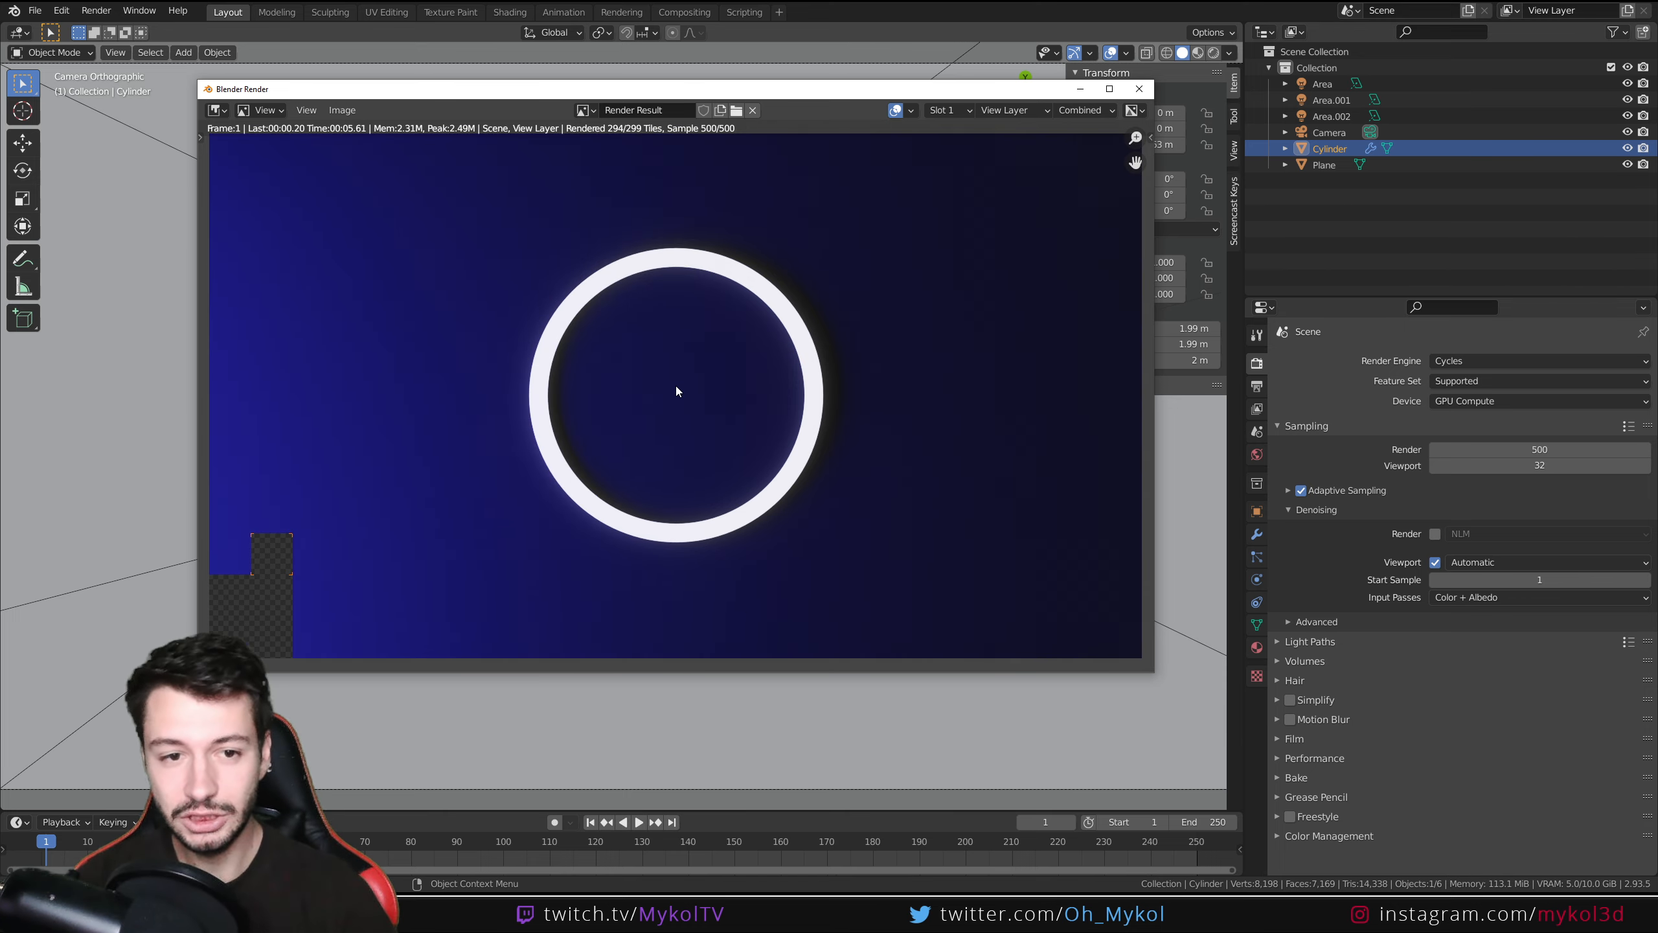
{"action": "scroll", "coordinate": [638, 347], "scroll_direction": "up", "scroll_amount": 4}
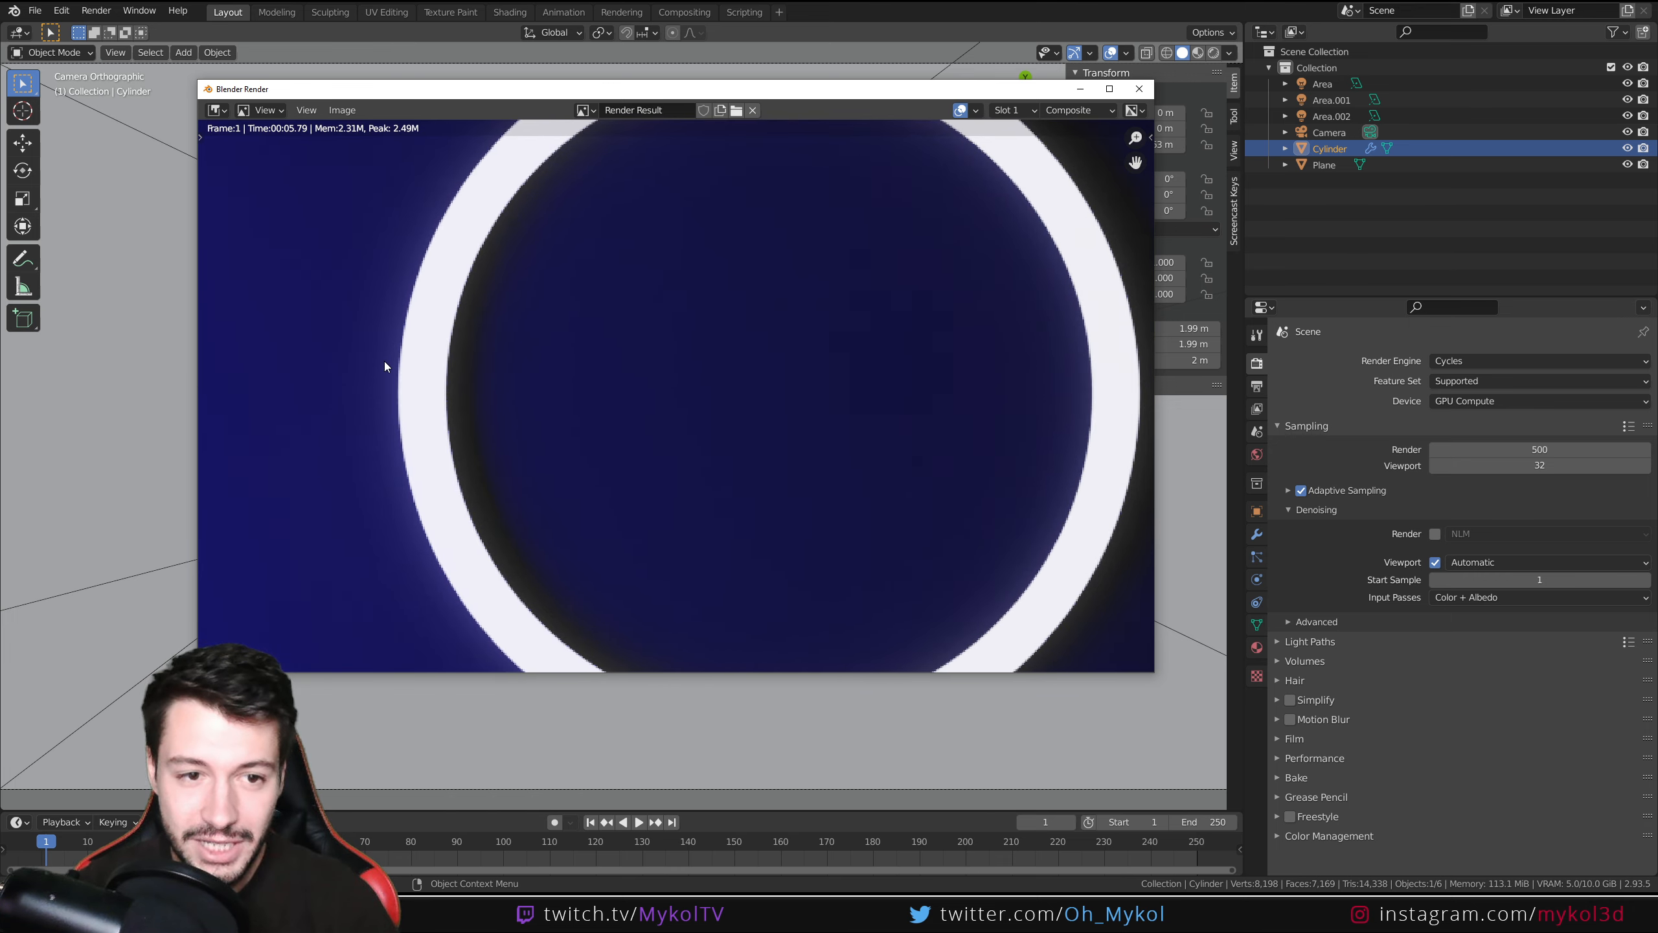
{"action": "scroll", "coordinate": [607, 417], "scroll_direction": "down", "scroll_amount": 2}
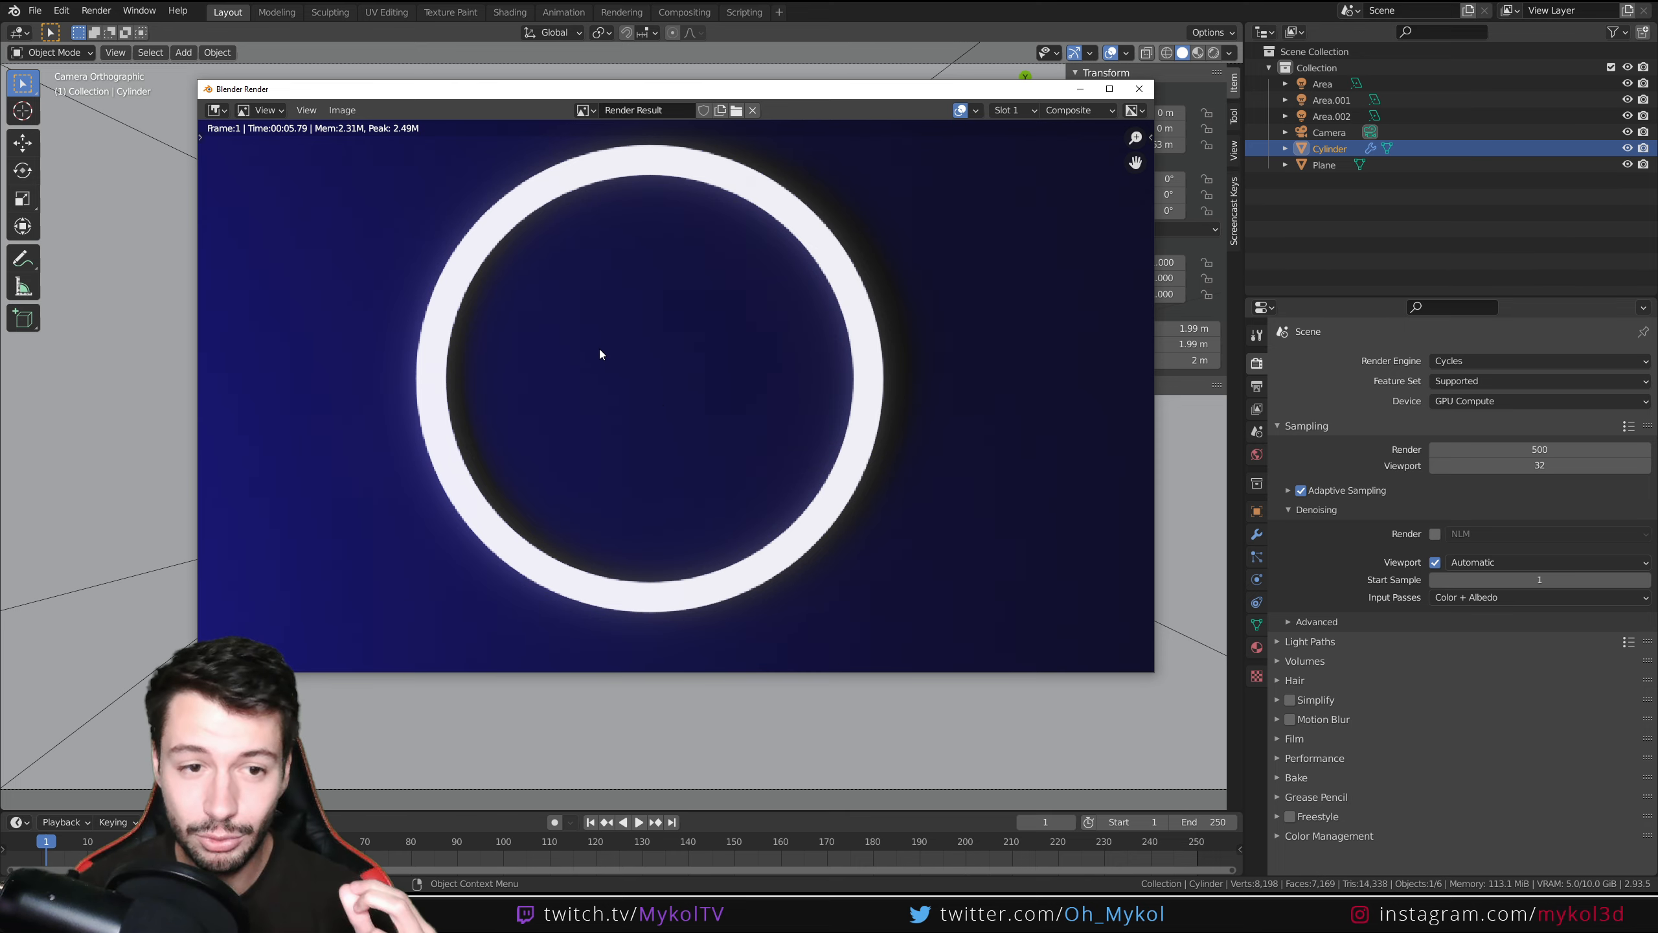
{"action": "scroll", "coordinate": [599, 355], "scroll_direction": "down", "scroll_amount": 2}
{"action": "mouse_move", "coordinate": [670, 332]}
{"action": "middle_mouse_down"}
{"action": "mouse_move", "coordinate": [693, 364]}
{"action": "mouse_move", "coordinate": [710, 340]}
{"action": "mouse_move", "coordinate": [690, 333]}
{"action": "middle_mouse_up"}
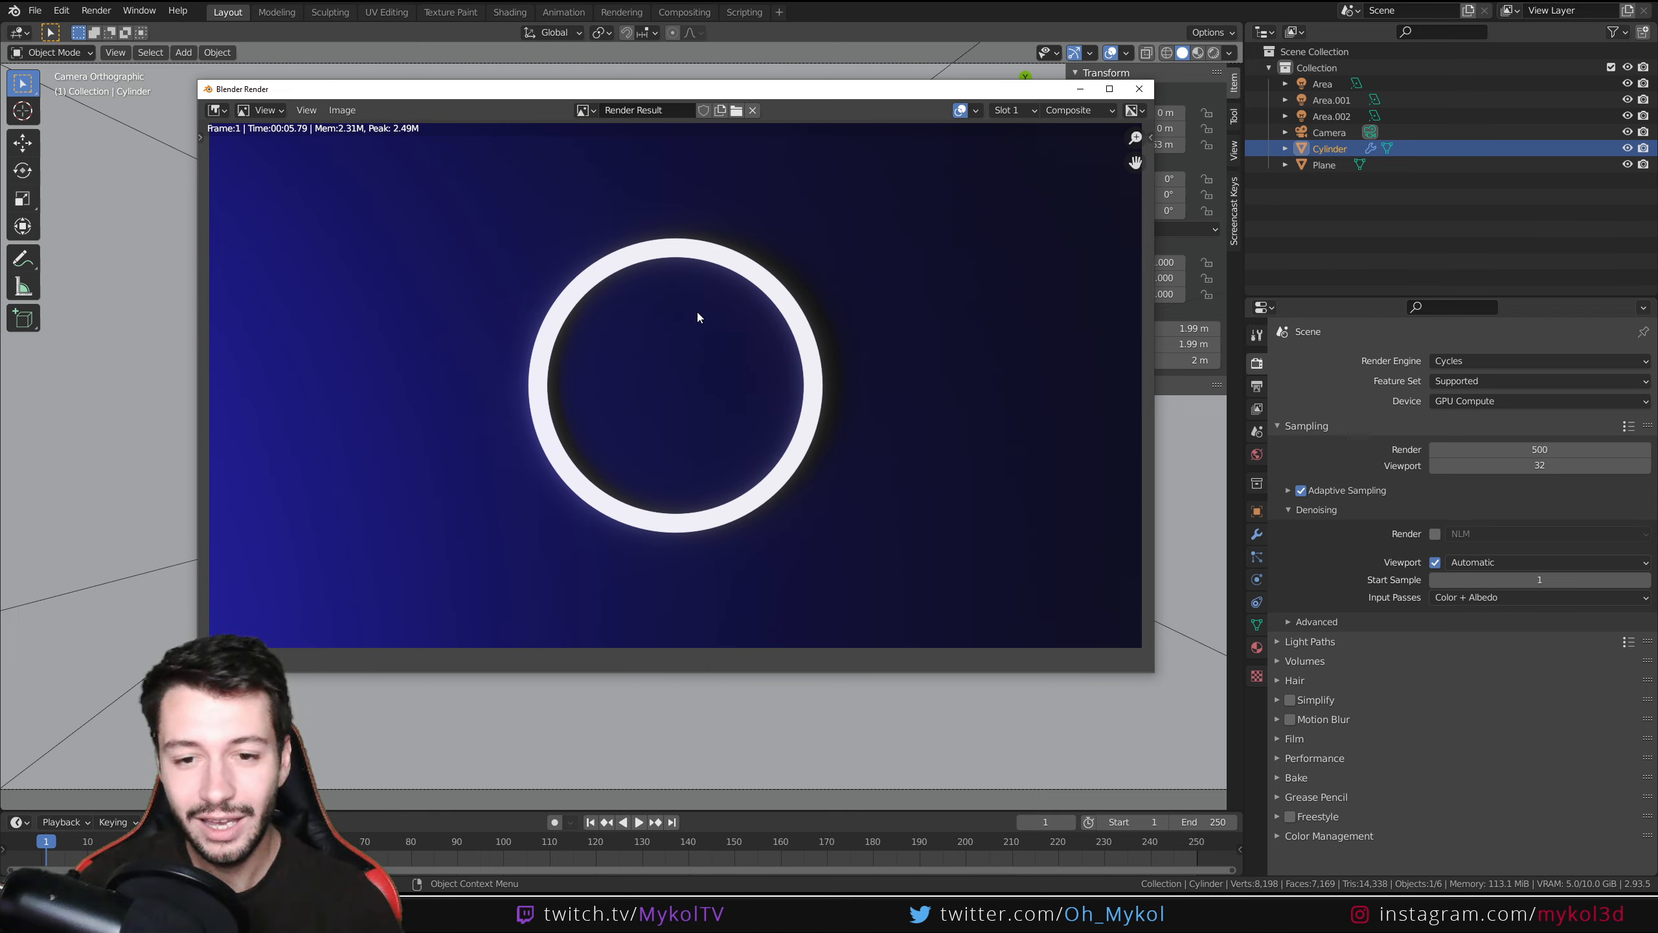
{"action": "left_click", "coordinate": [1139, 89]}
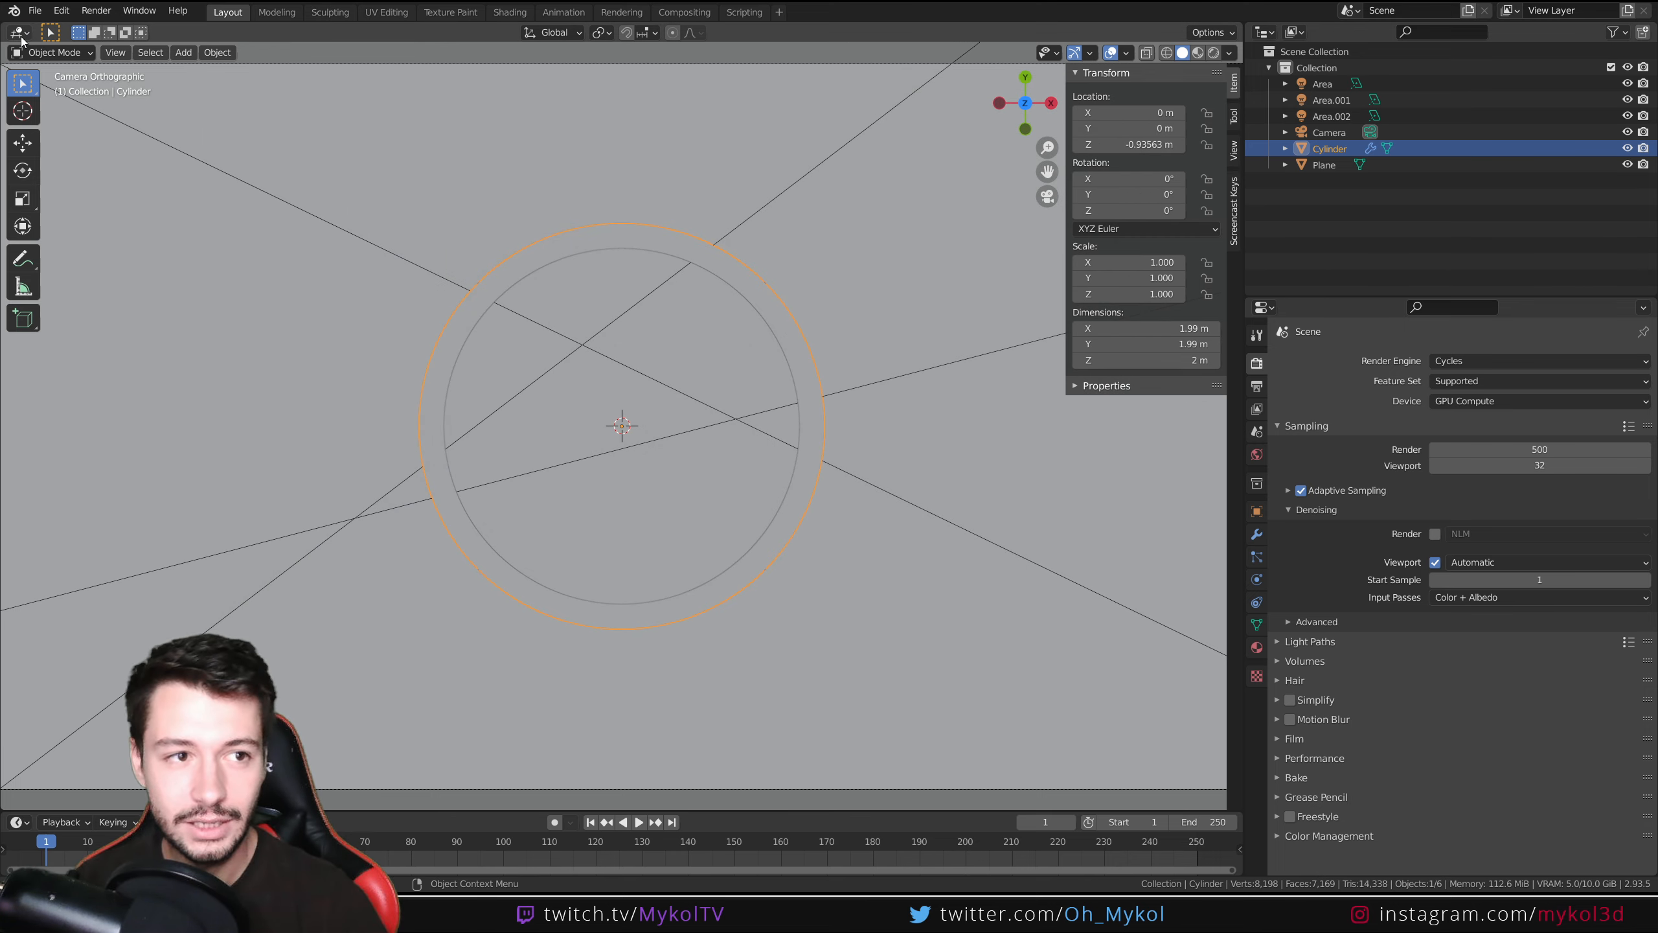
- Change the 3D viewport to the Compositor with nodes and the backdrop enabled
{"action": "left_click", "coordinate": [30, 54]}
{"action": "left_click", "coordinate": [19, 31]}
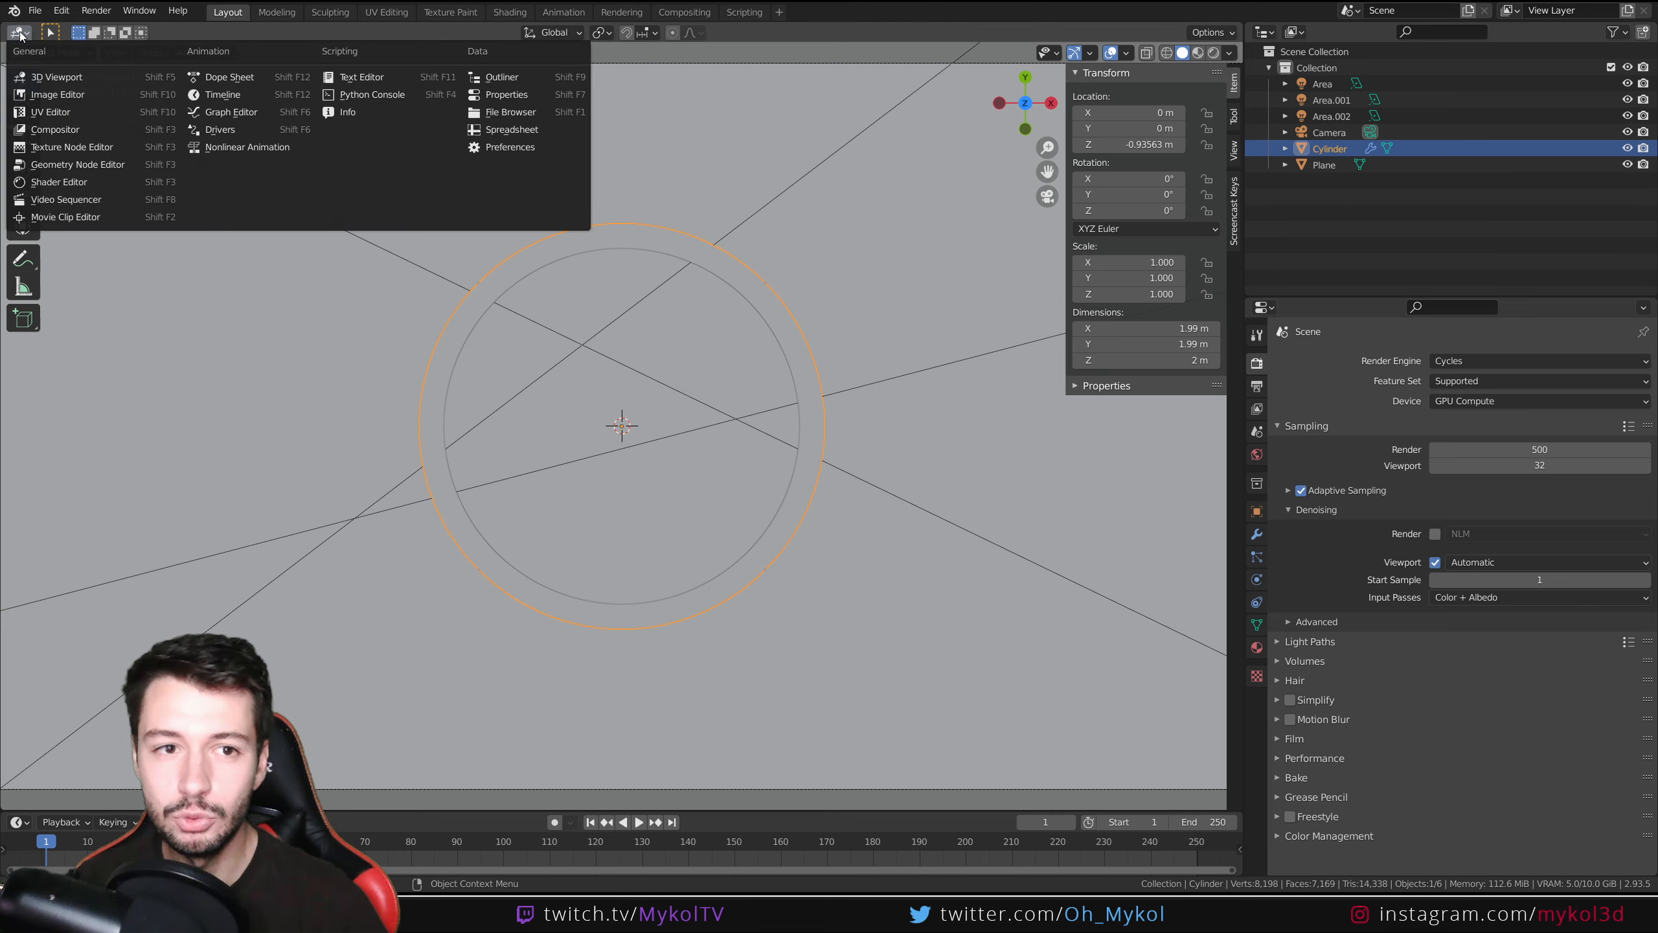
{"action": "left_click", "coordinate": [56, 130]}
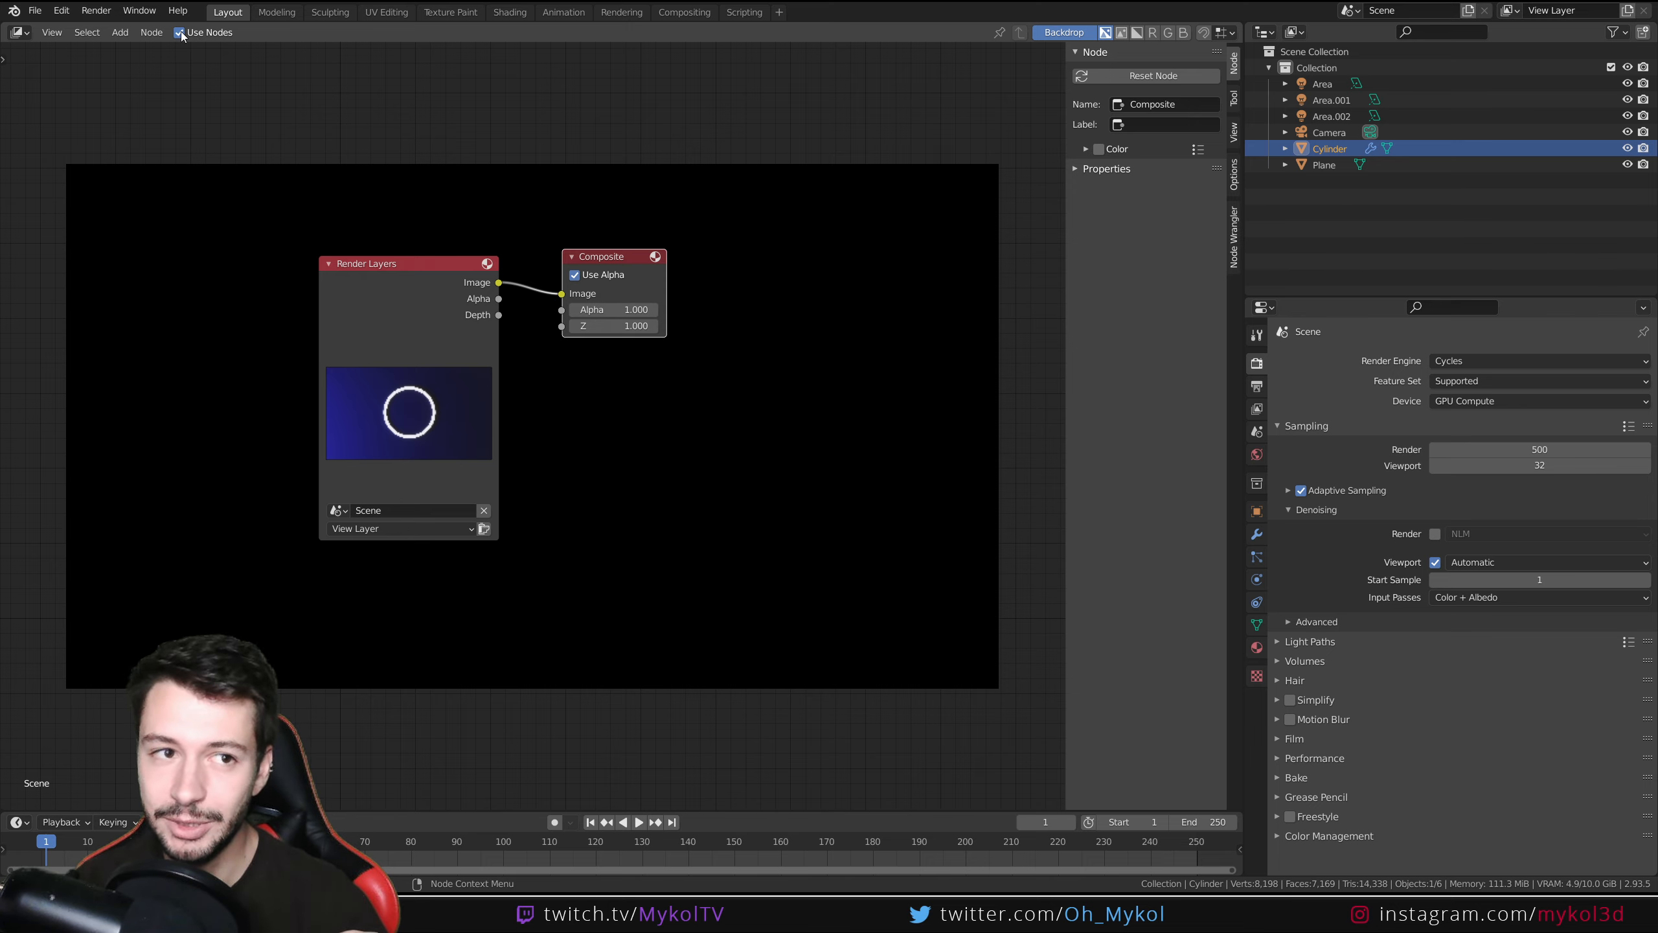
{"action": "left_click", "coordinate": [1064, 32]}
{"action": "left_click", "coordinate": [1064, 31]}
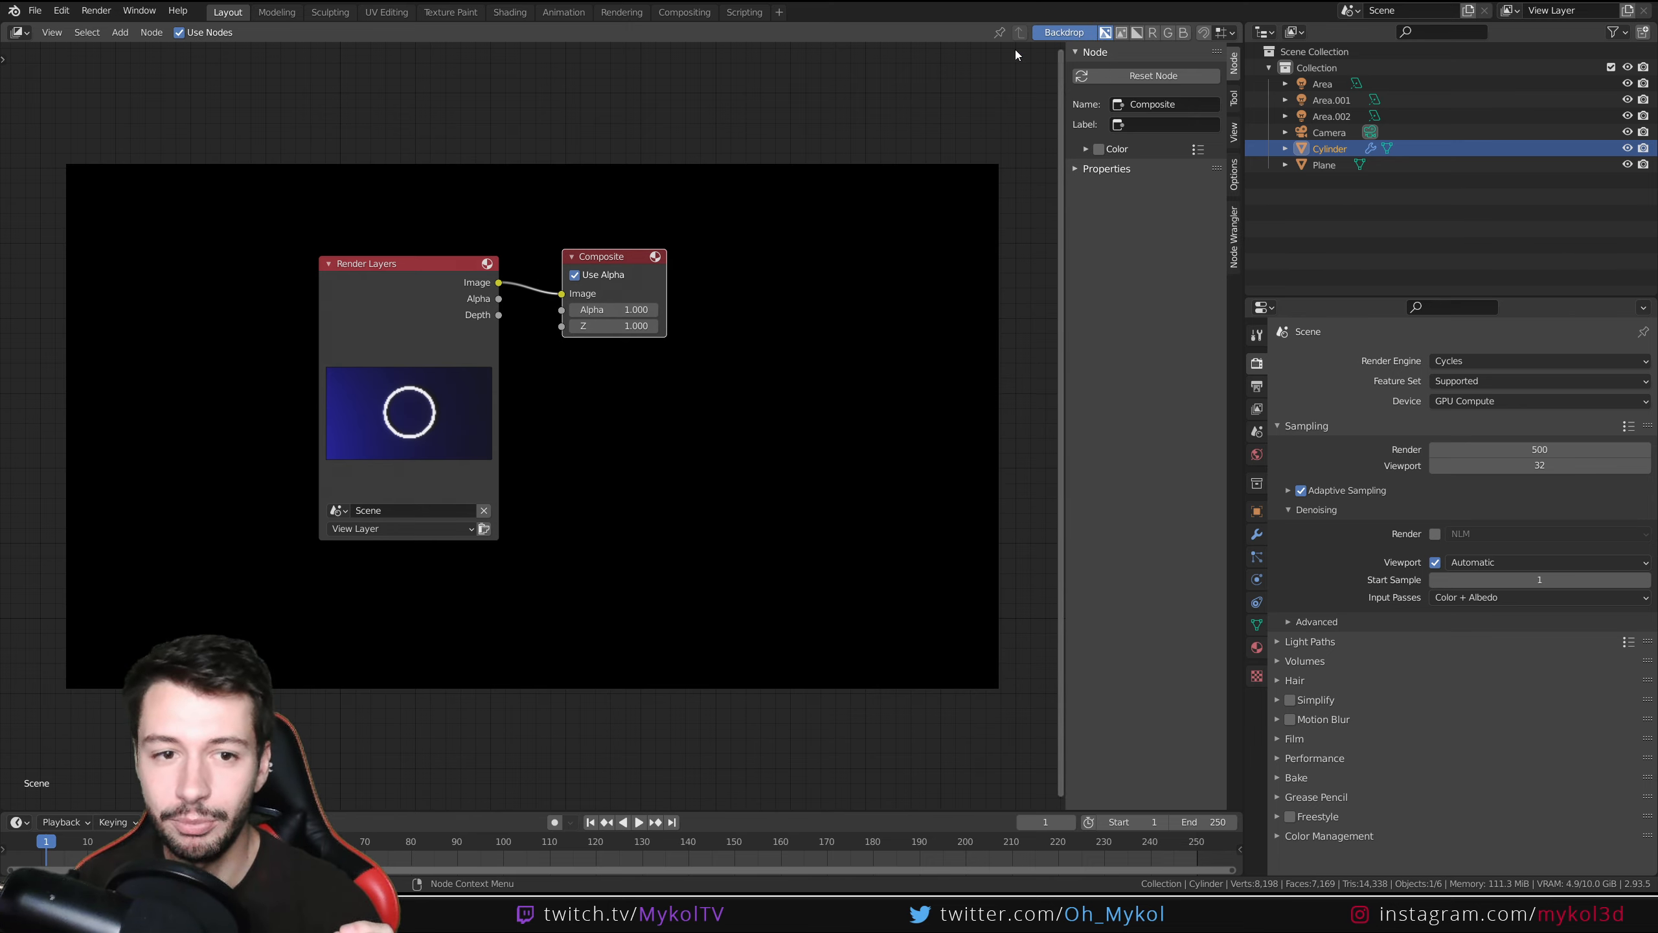
- Move the Render Layers and Composite nodes far apart to make room between them
{"action": "left_click", "coordinate": [436, 278]}
{"action": "left_click_drag", "start_coordinate": [435, 272], "coordinate": [201, 302]}
{"action": "left_click_drag", "start_coordinate": [607, 255], "coordinate": [921, 222]}
- Add a Viewer node below the Composite node, connect the Render Layers image output to it, and reposition the Render Layers node
{"action": "key", "text": "shift+a"}
{"action": "type", "text": "v"}
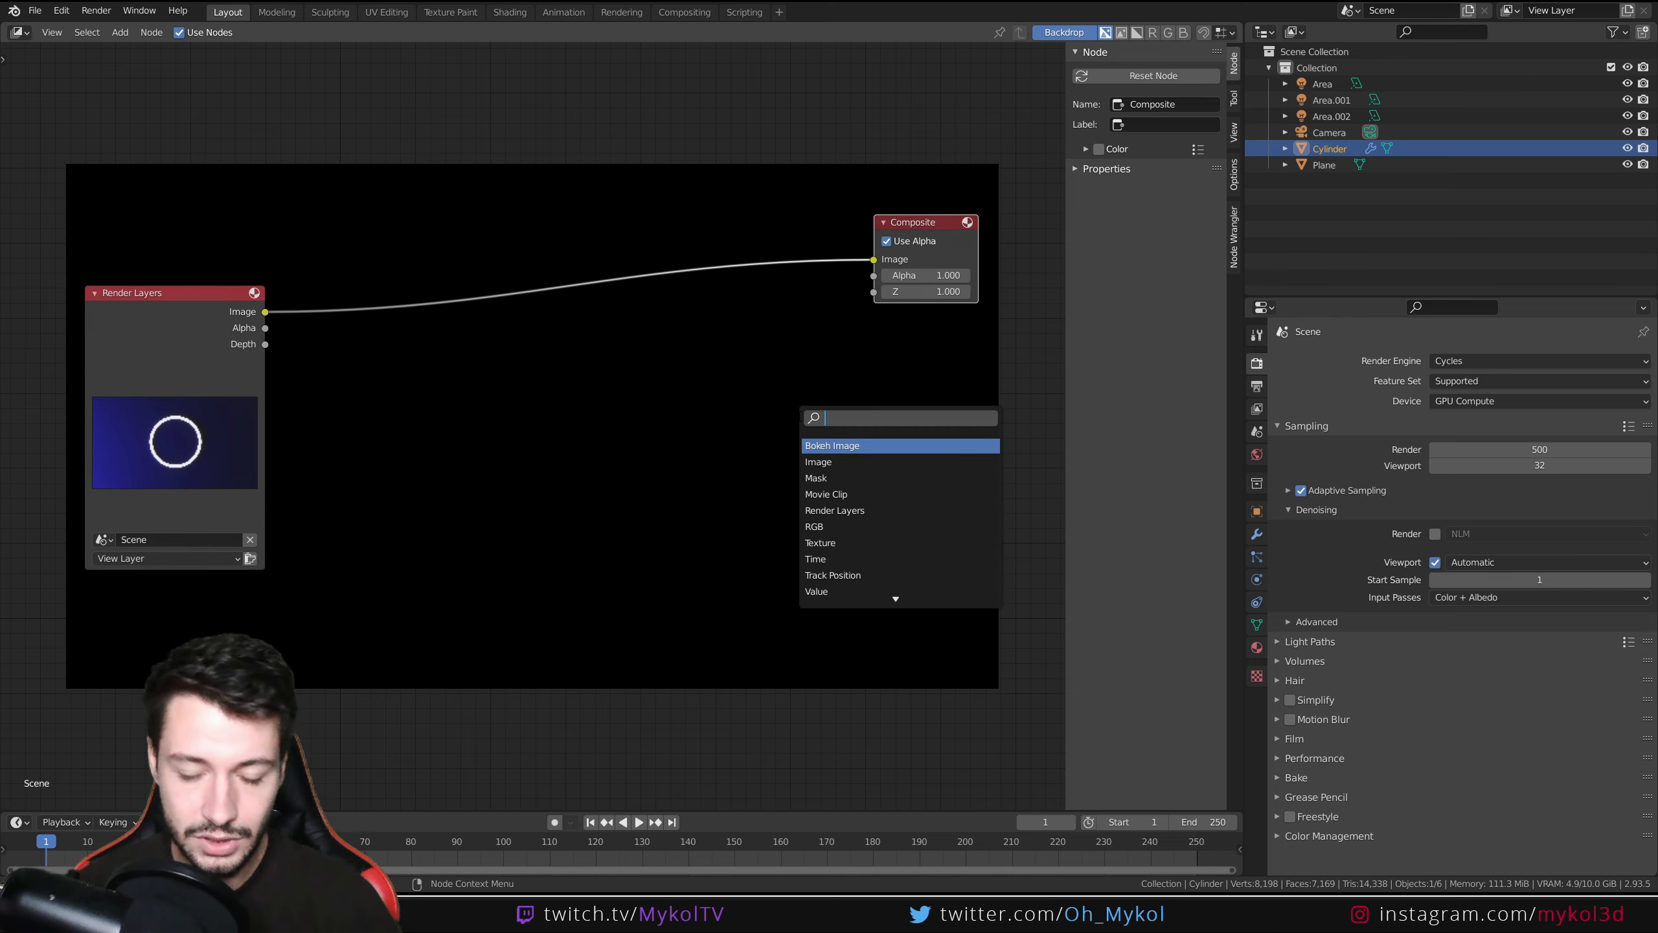
{"action": "type", "text": "i"}
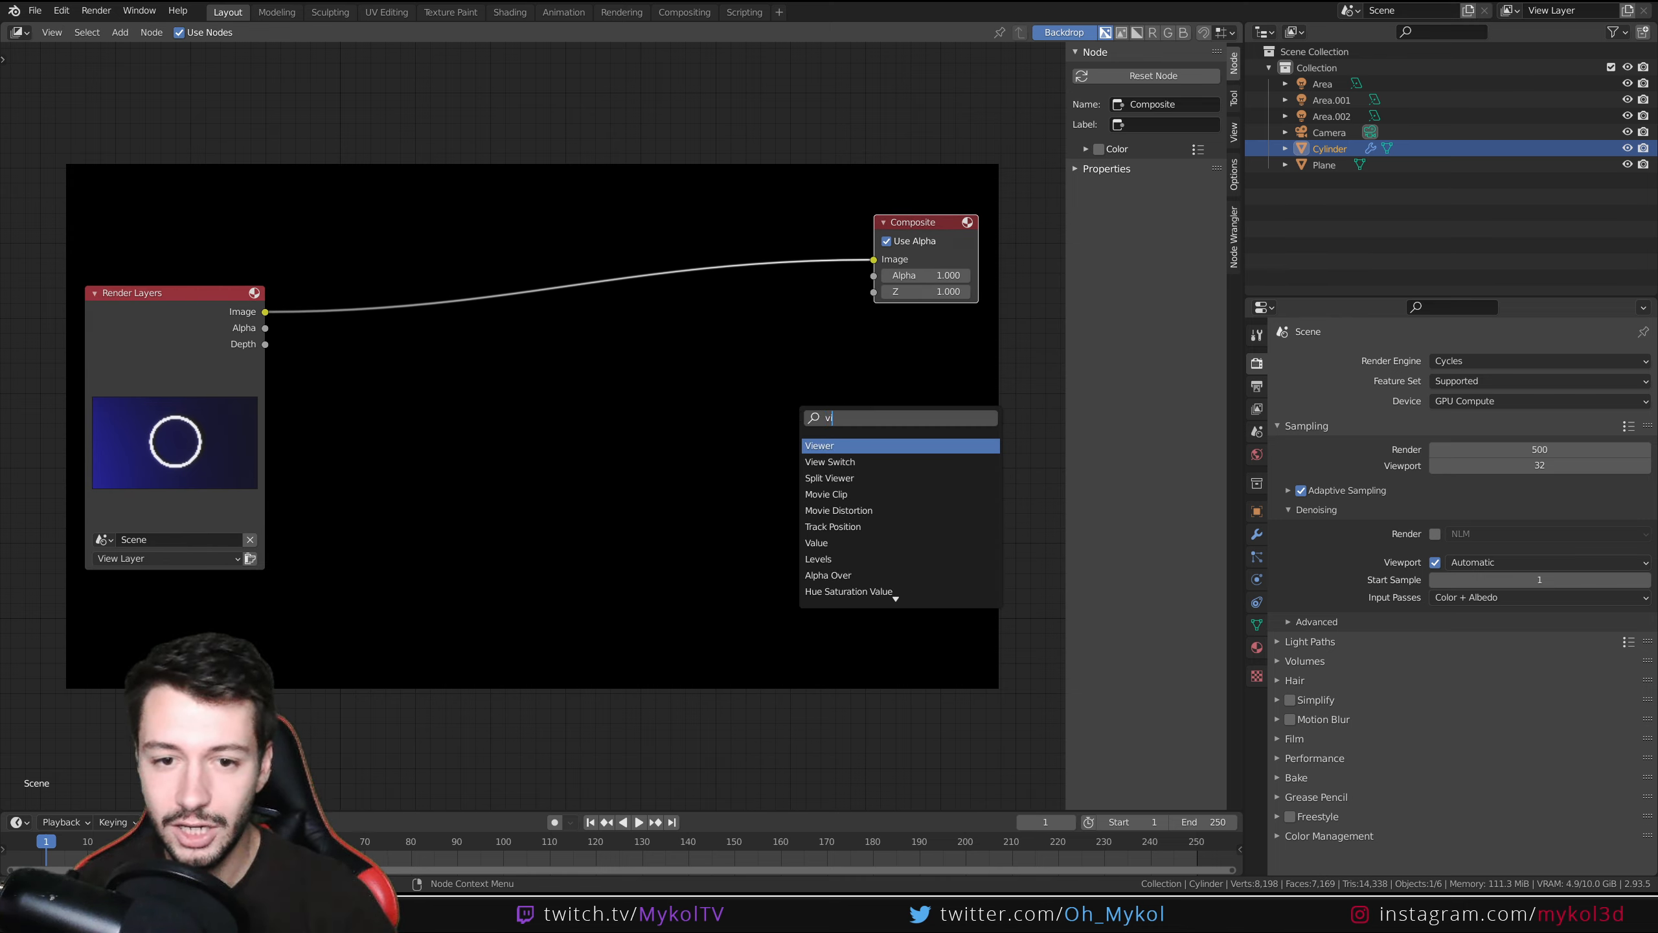
{"action": "left_click", "coordinate": [838, 448]}
{"action": "left_click", "coordinate": [927, 513]}
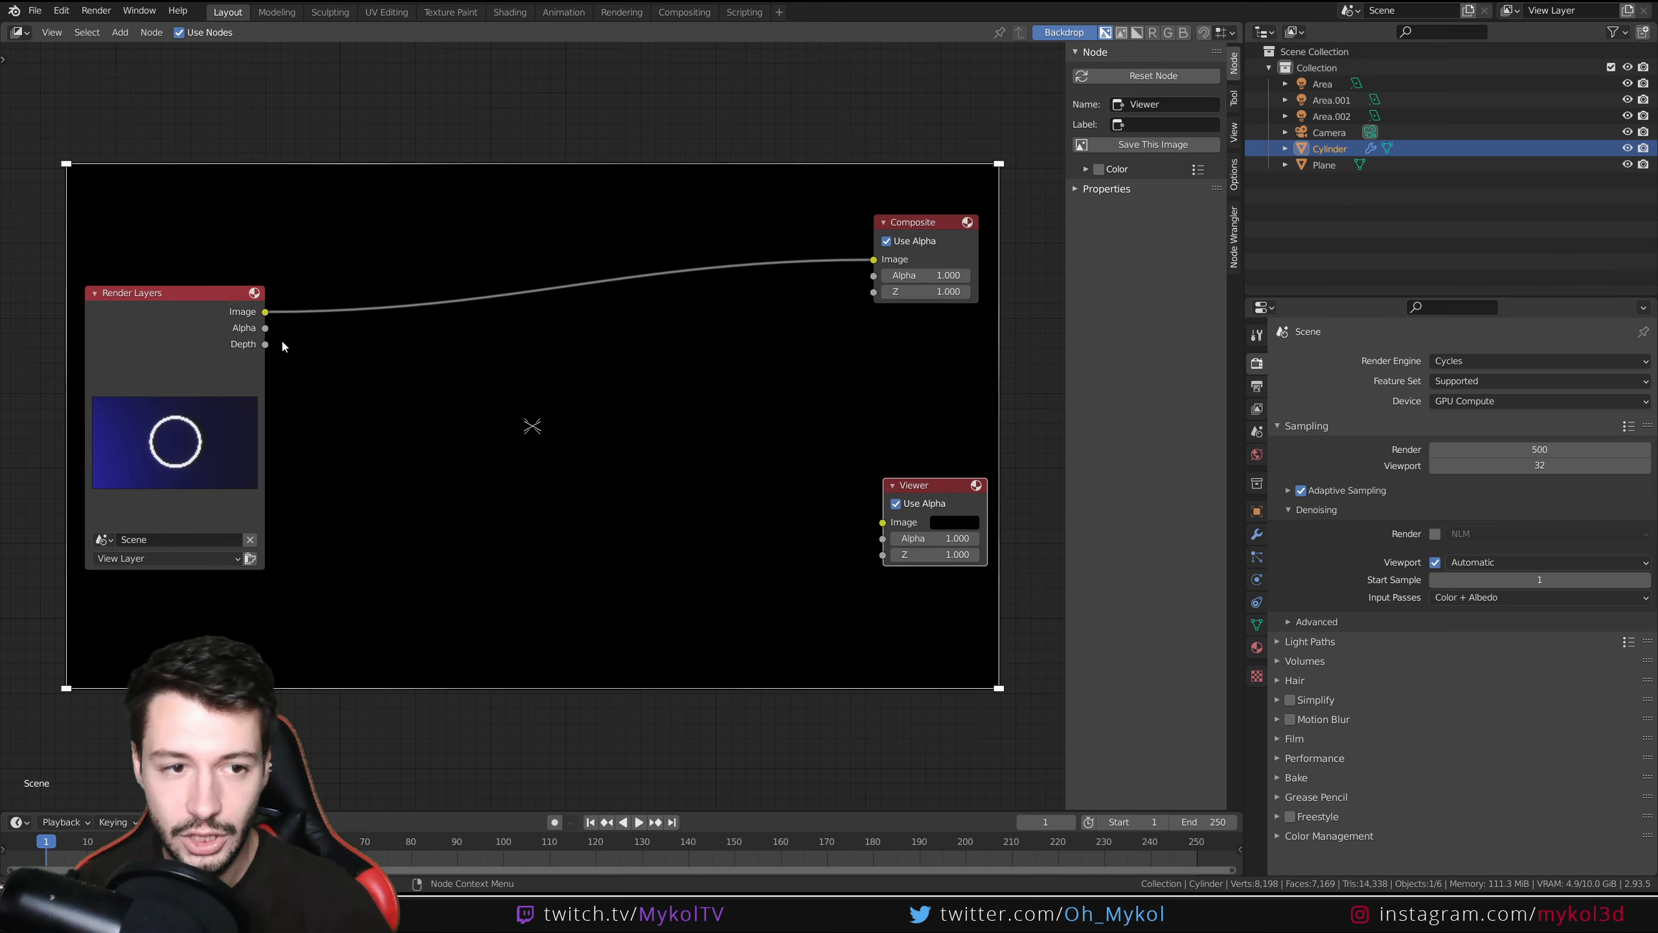
{"action": "left_click_drag", "start_coordinate": [260, 314], "coordinate": [886, 524]}
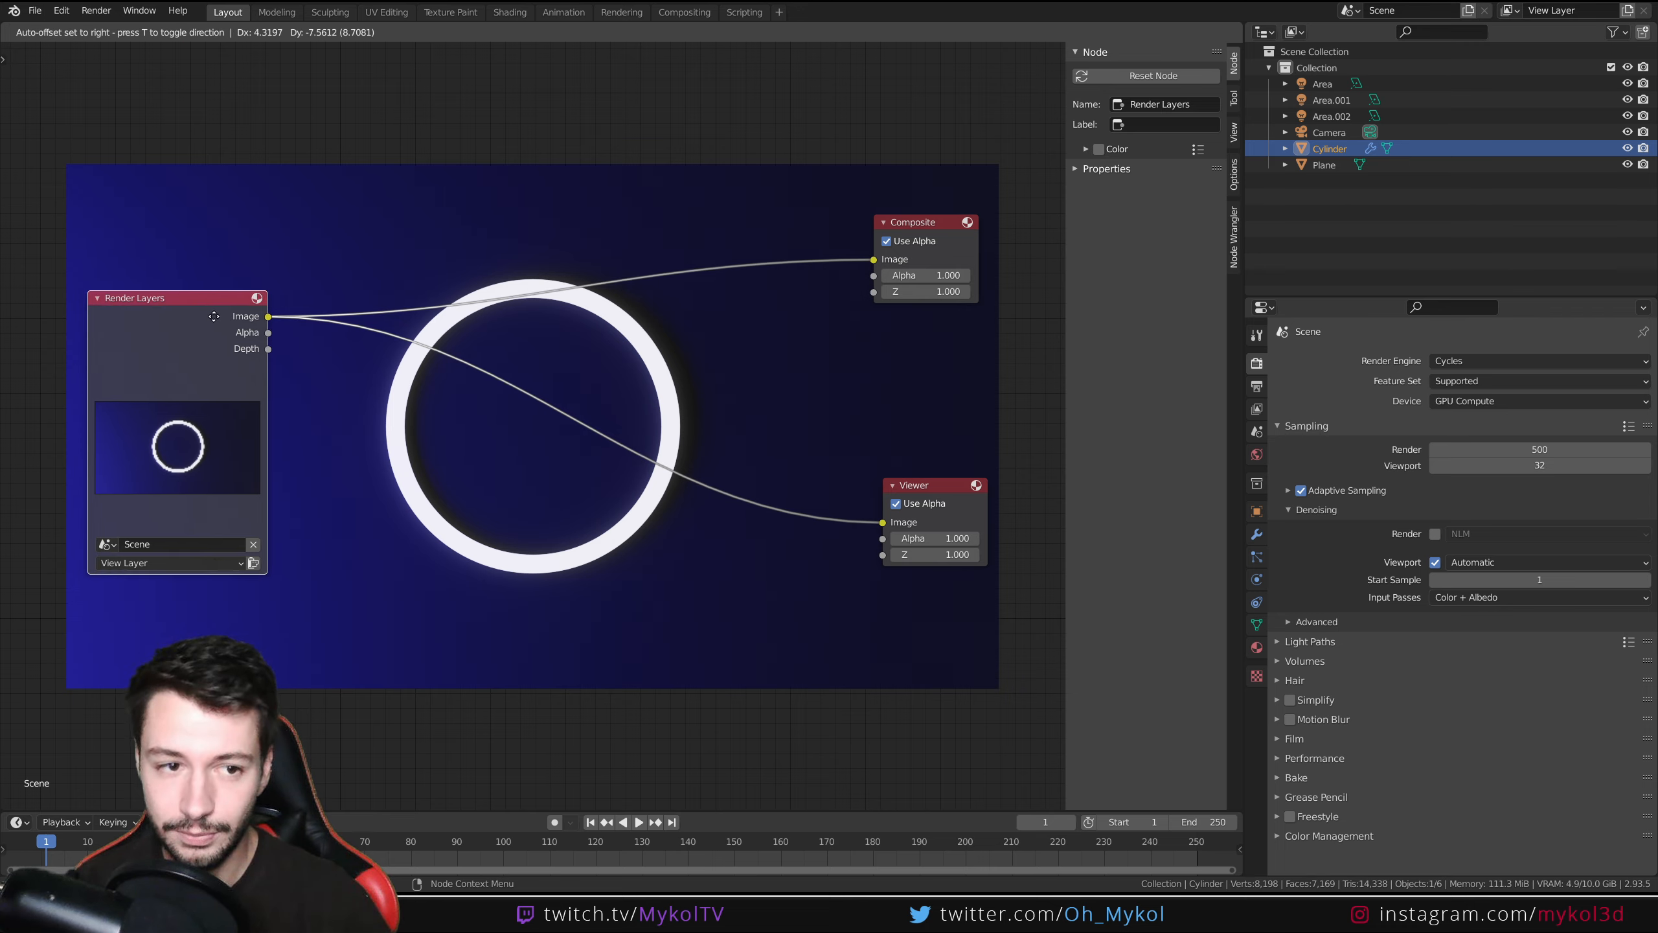
{"action": "left_click_drag", "start_coordinate": [214, 312], "coordinate": [176, 400]}
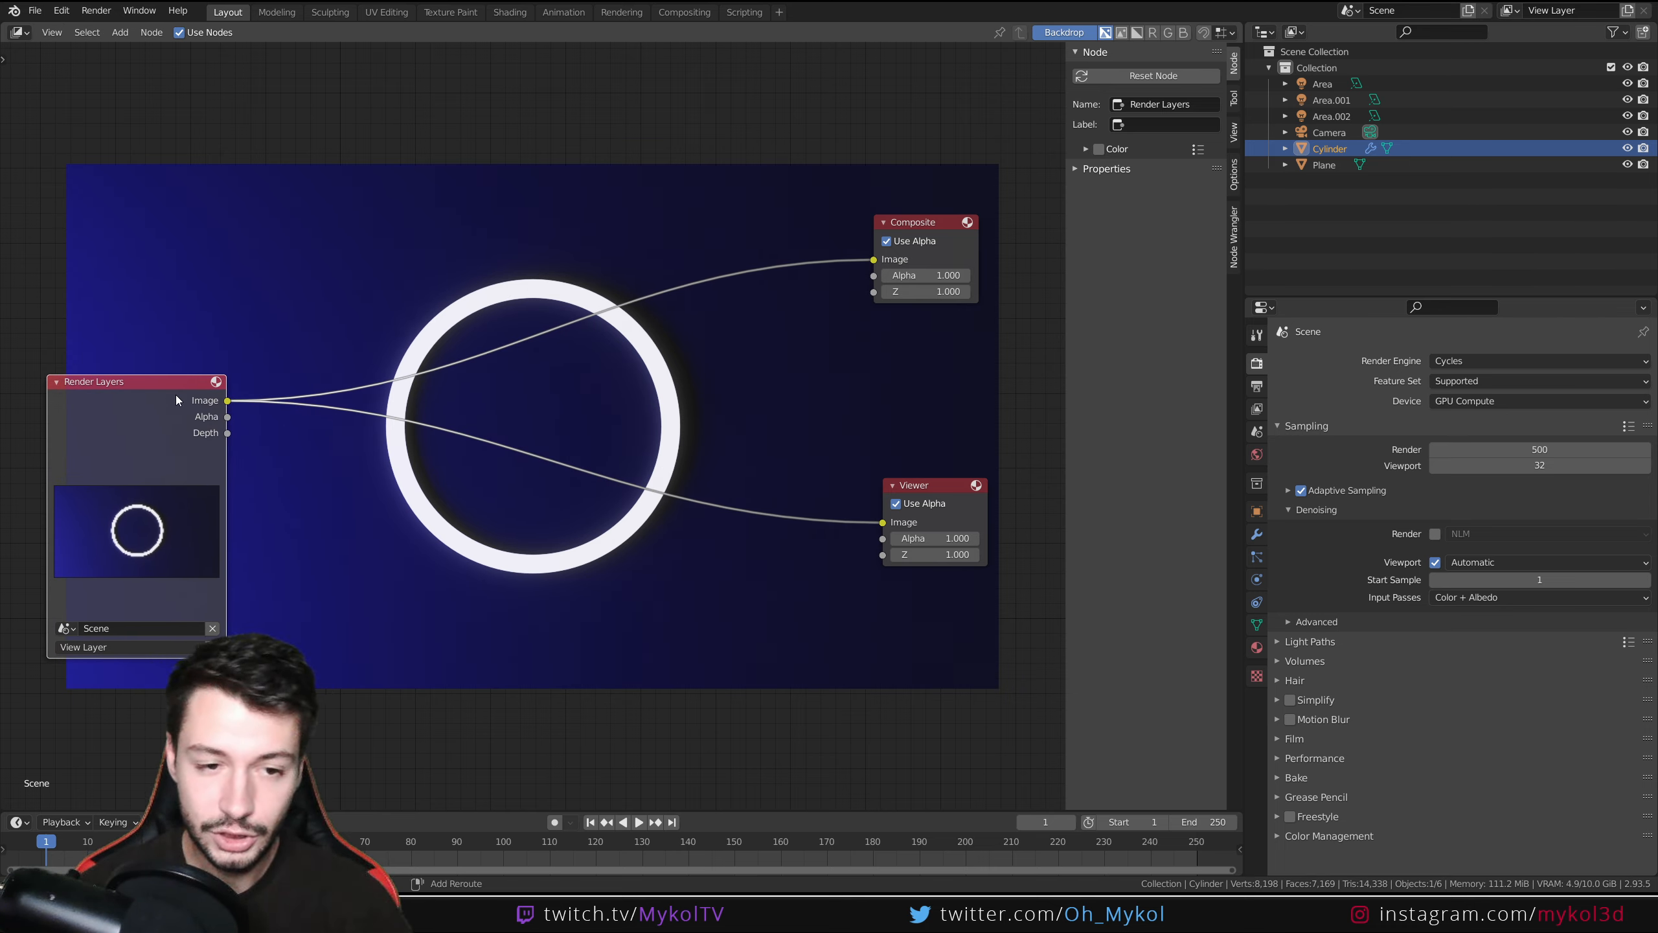
- Insert a Glare node into the link between Render Layers and Viewer and place it just before the Viewer
{"action": "key", "text": "shift+a"}
{"action": "left_click", "coordinate": [648, 419]}
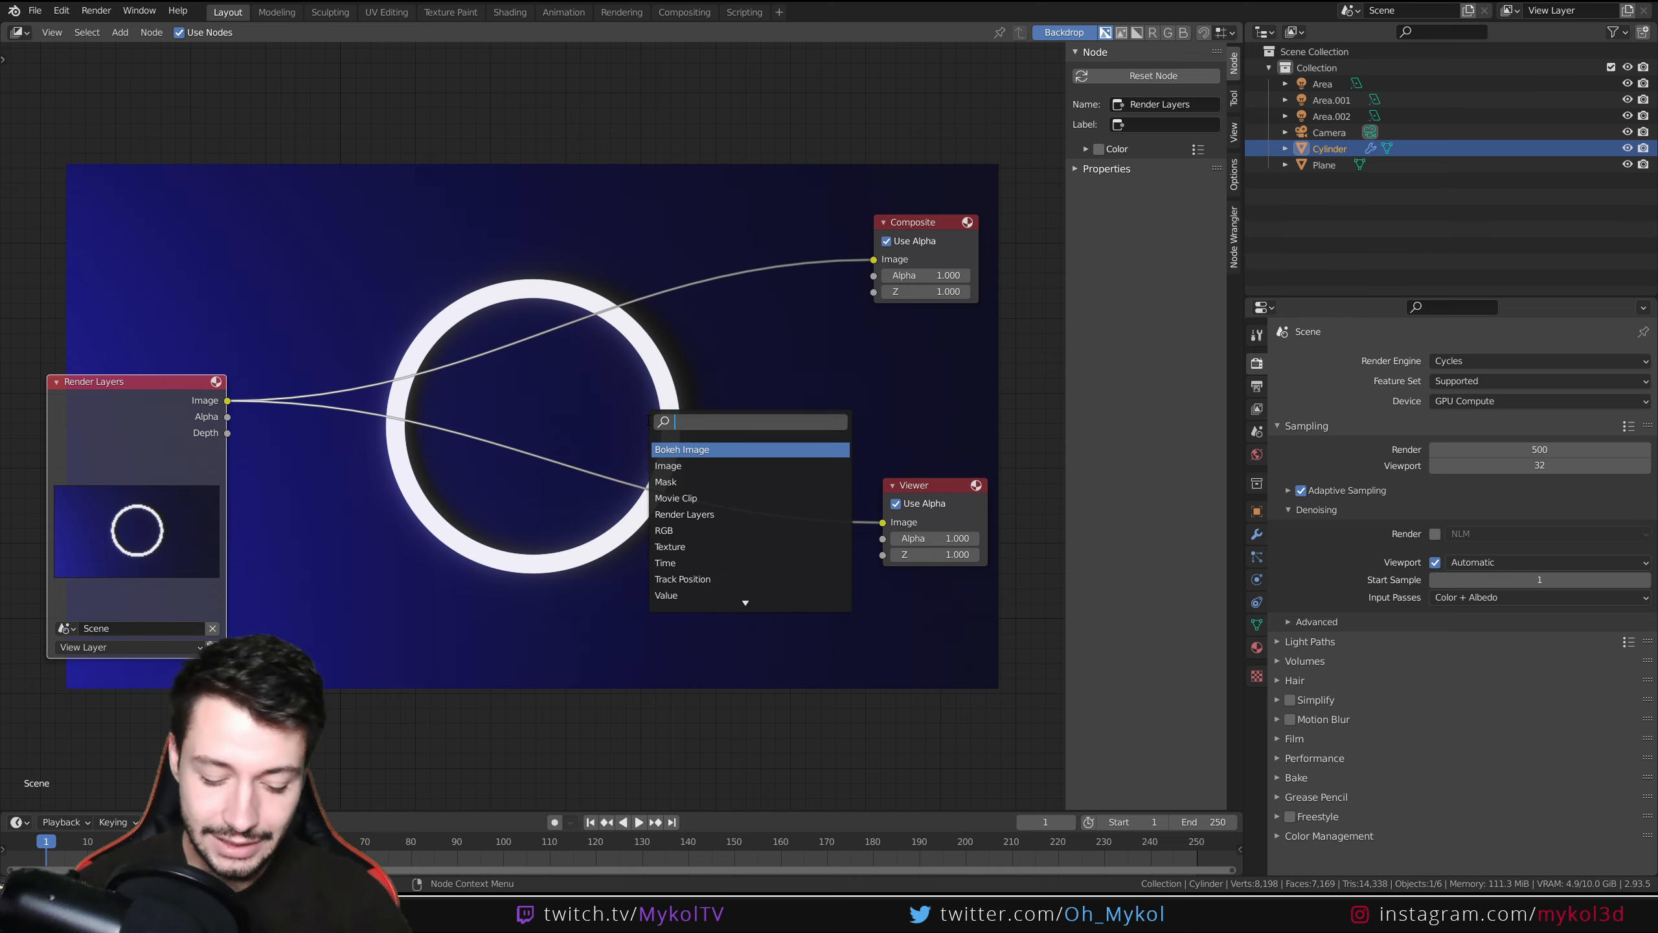
{"action": "type", "text": "glare"}
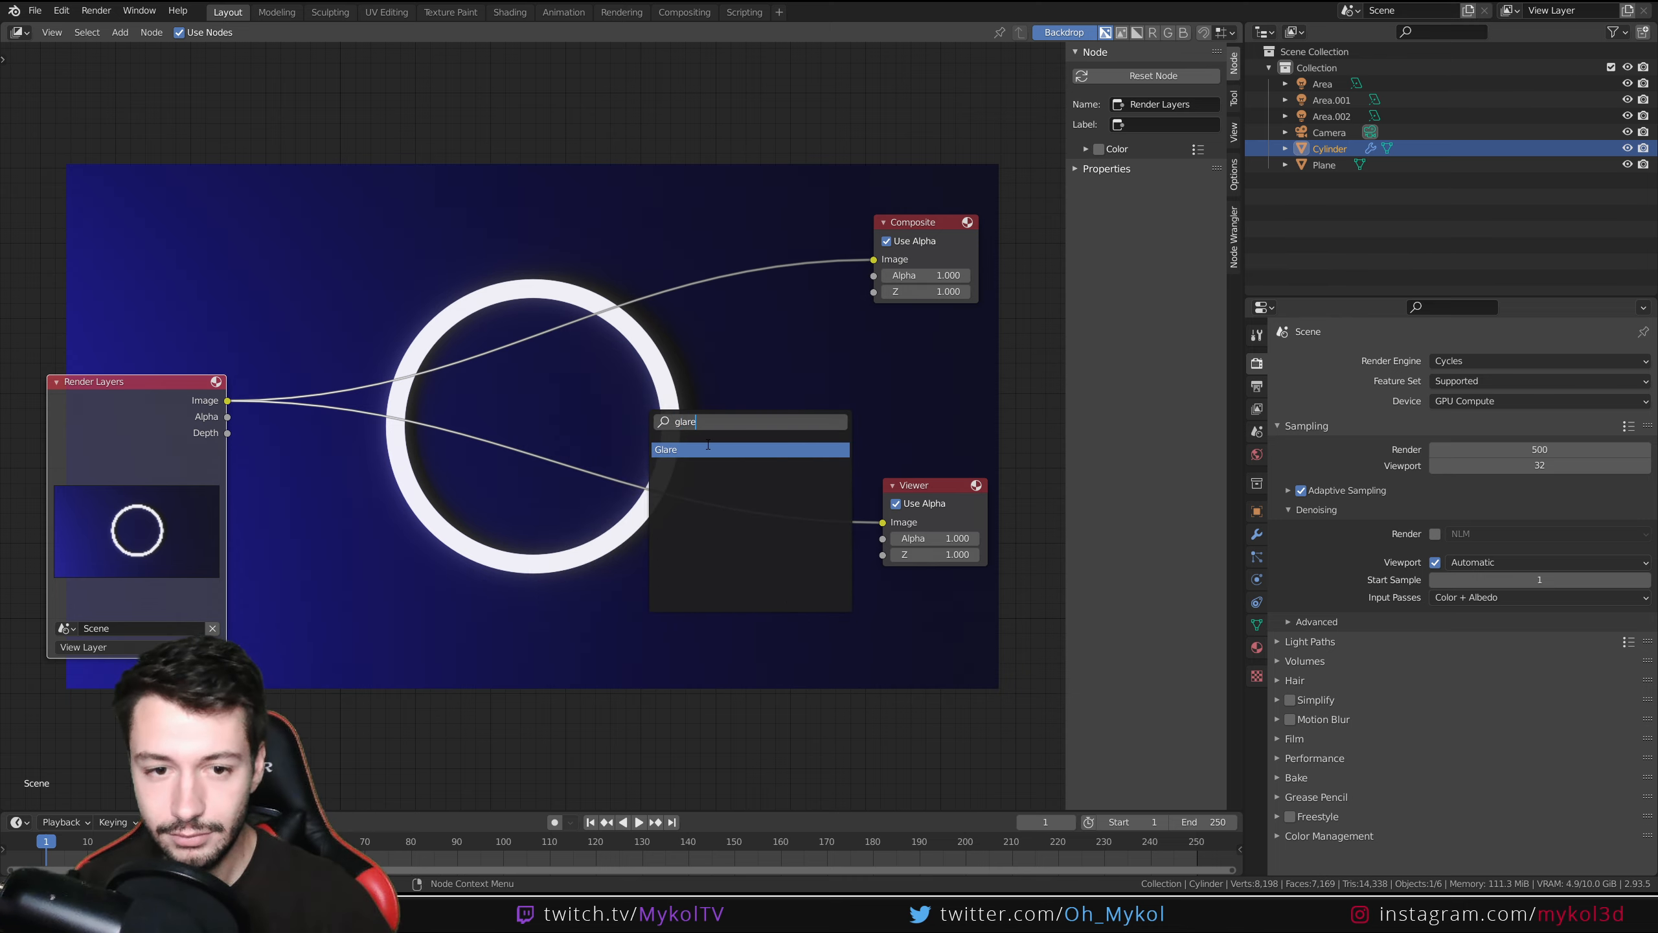
{"action": "left_click", "coordinate": [708, 449]}
{"action": "left_click", "coordinate": [636, 446]}
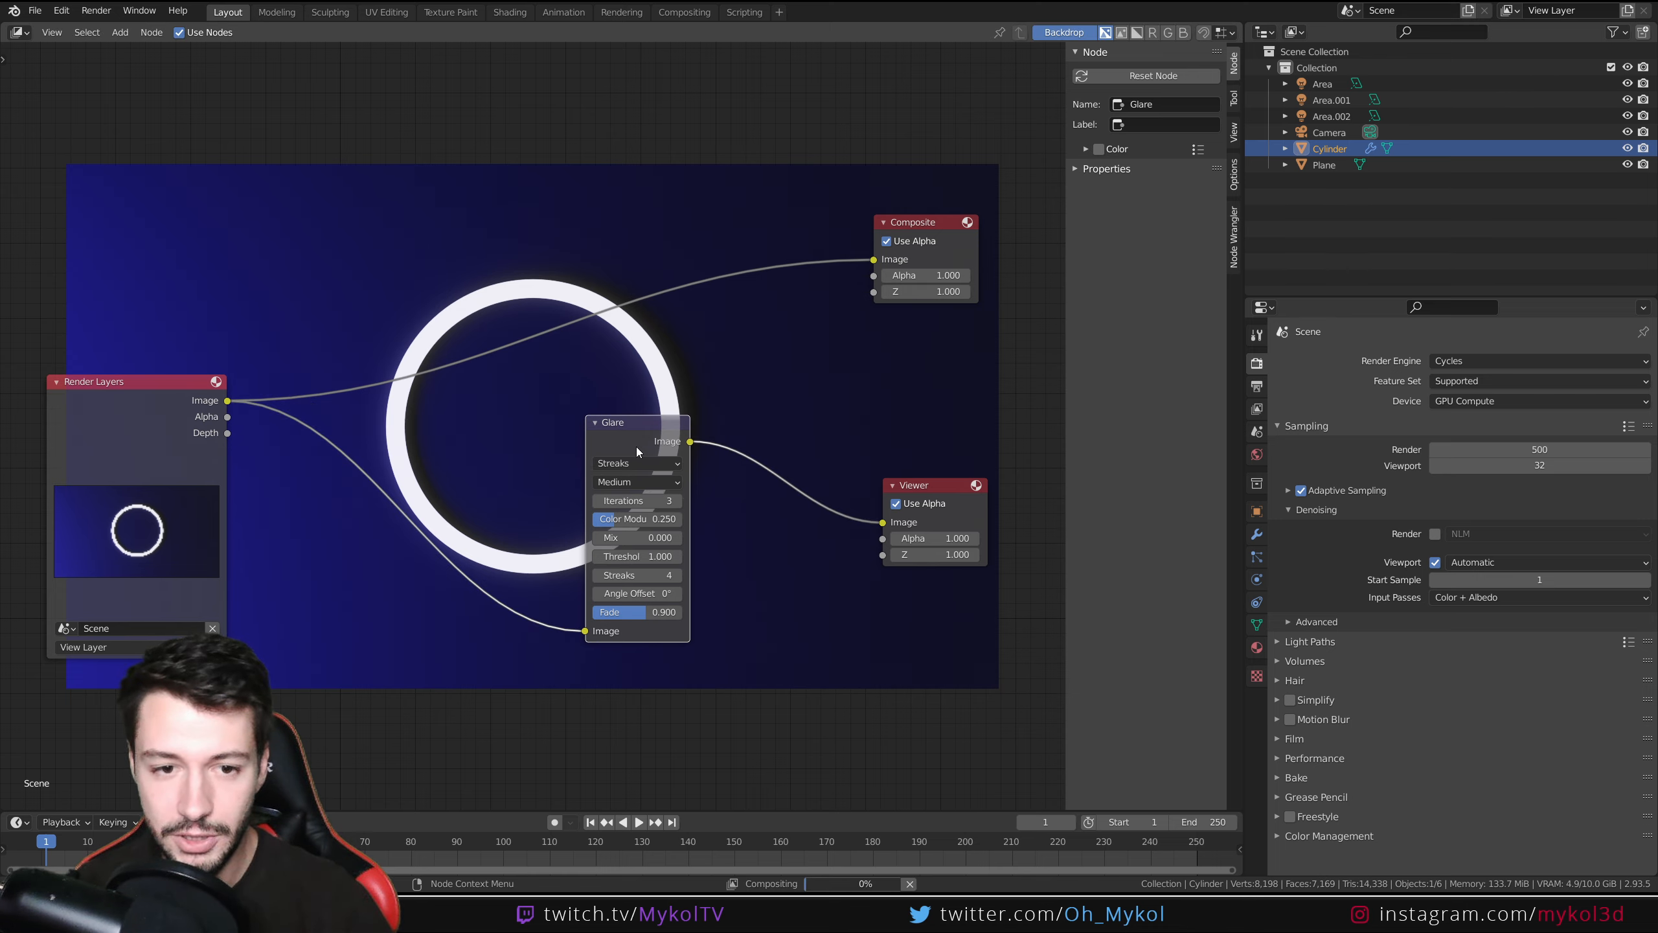
{"action": "left_click_drag", "start_coordinate": [636, 446], "coordinate": [689, 538]}
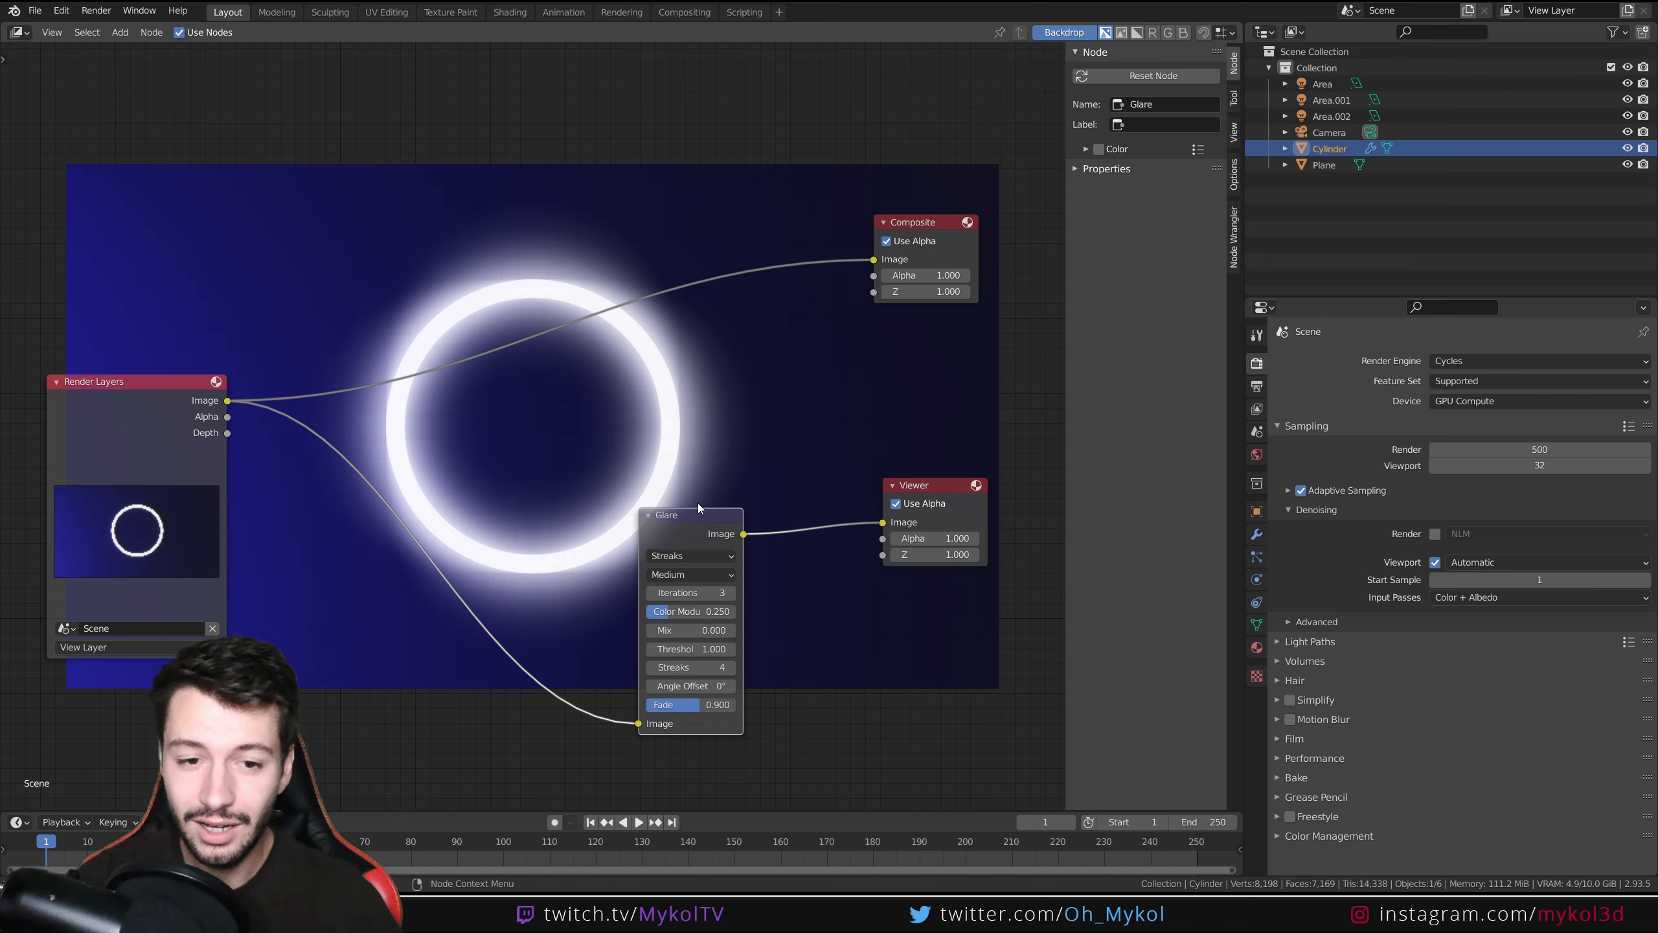
{"action": "left_click_drag", "start_coordinate": [686, 518], "coordinate": [730, 457]}
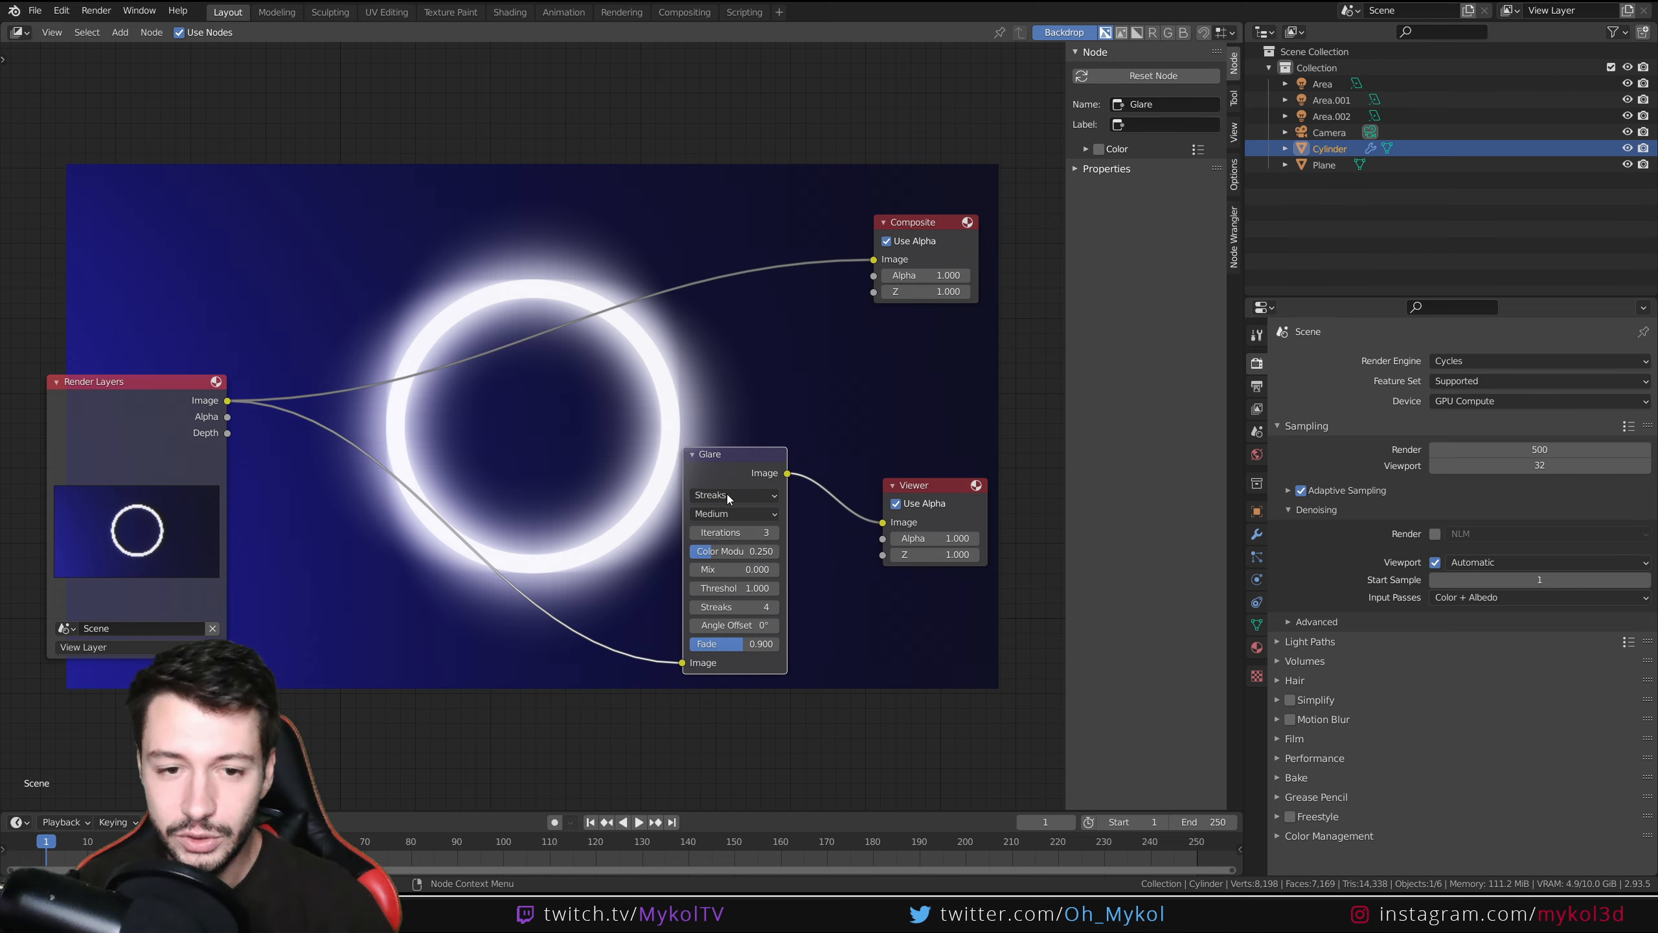
- Set the Glare node's quality to High and its streak angle offset to 3.7°
{"action": "left_click", "coordinate": [744, 515]}
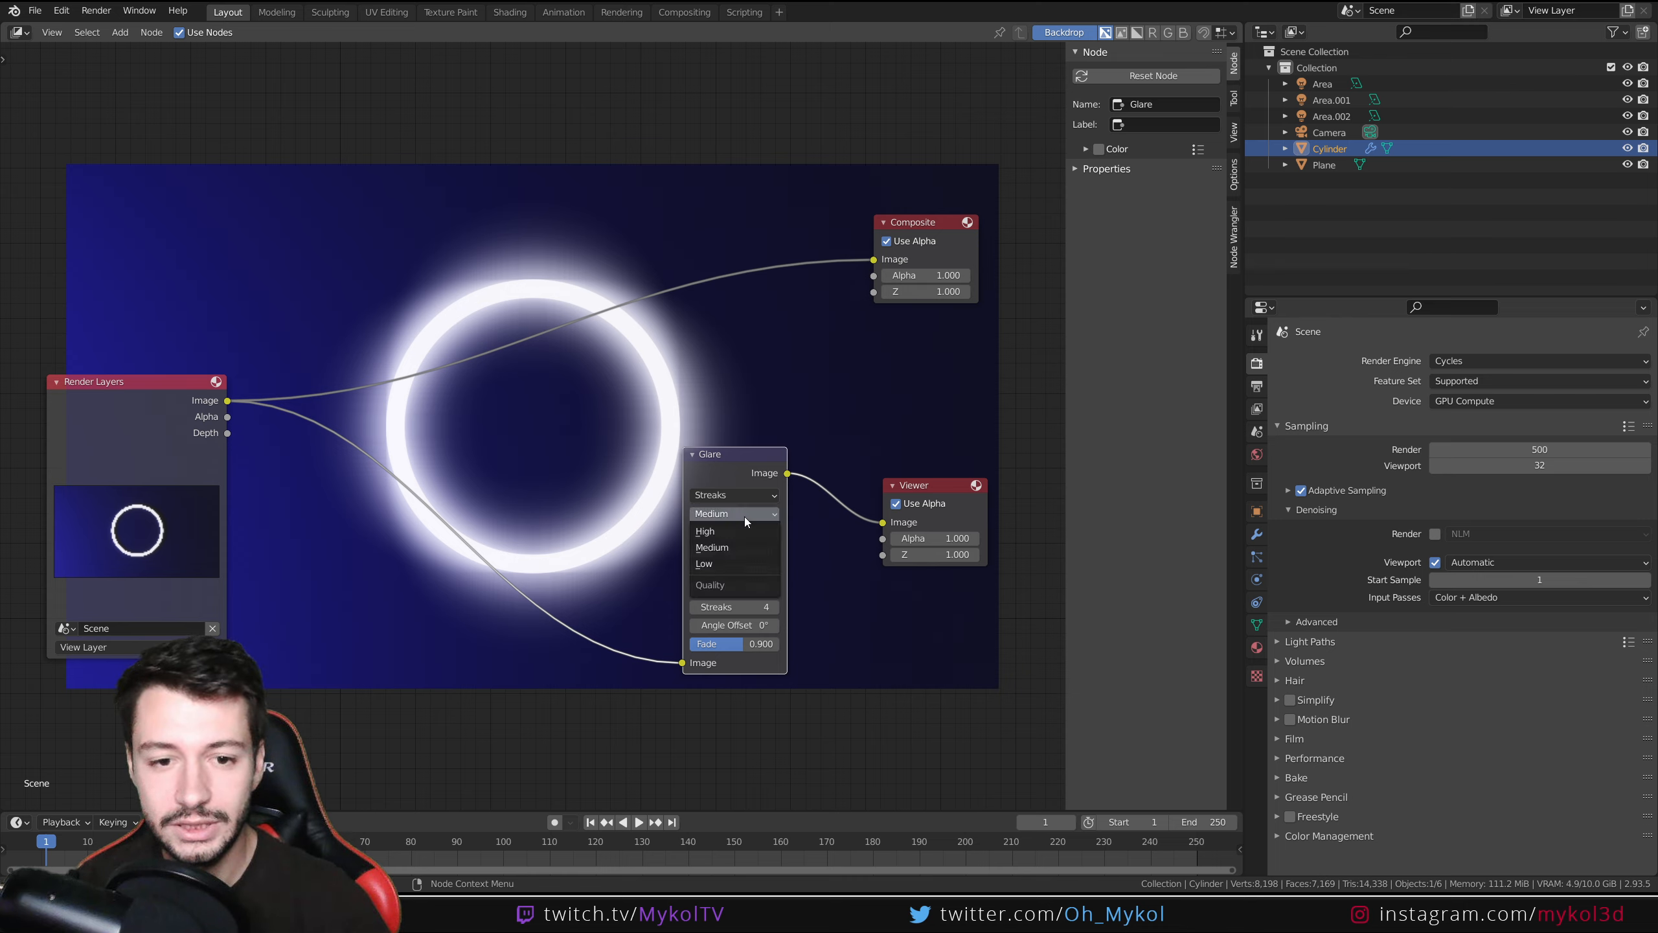
{"action": "left_click", "coordinate": [715, 533]}
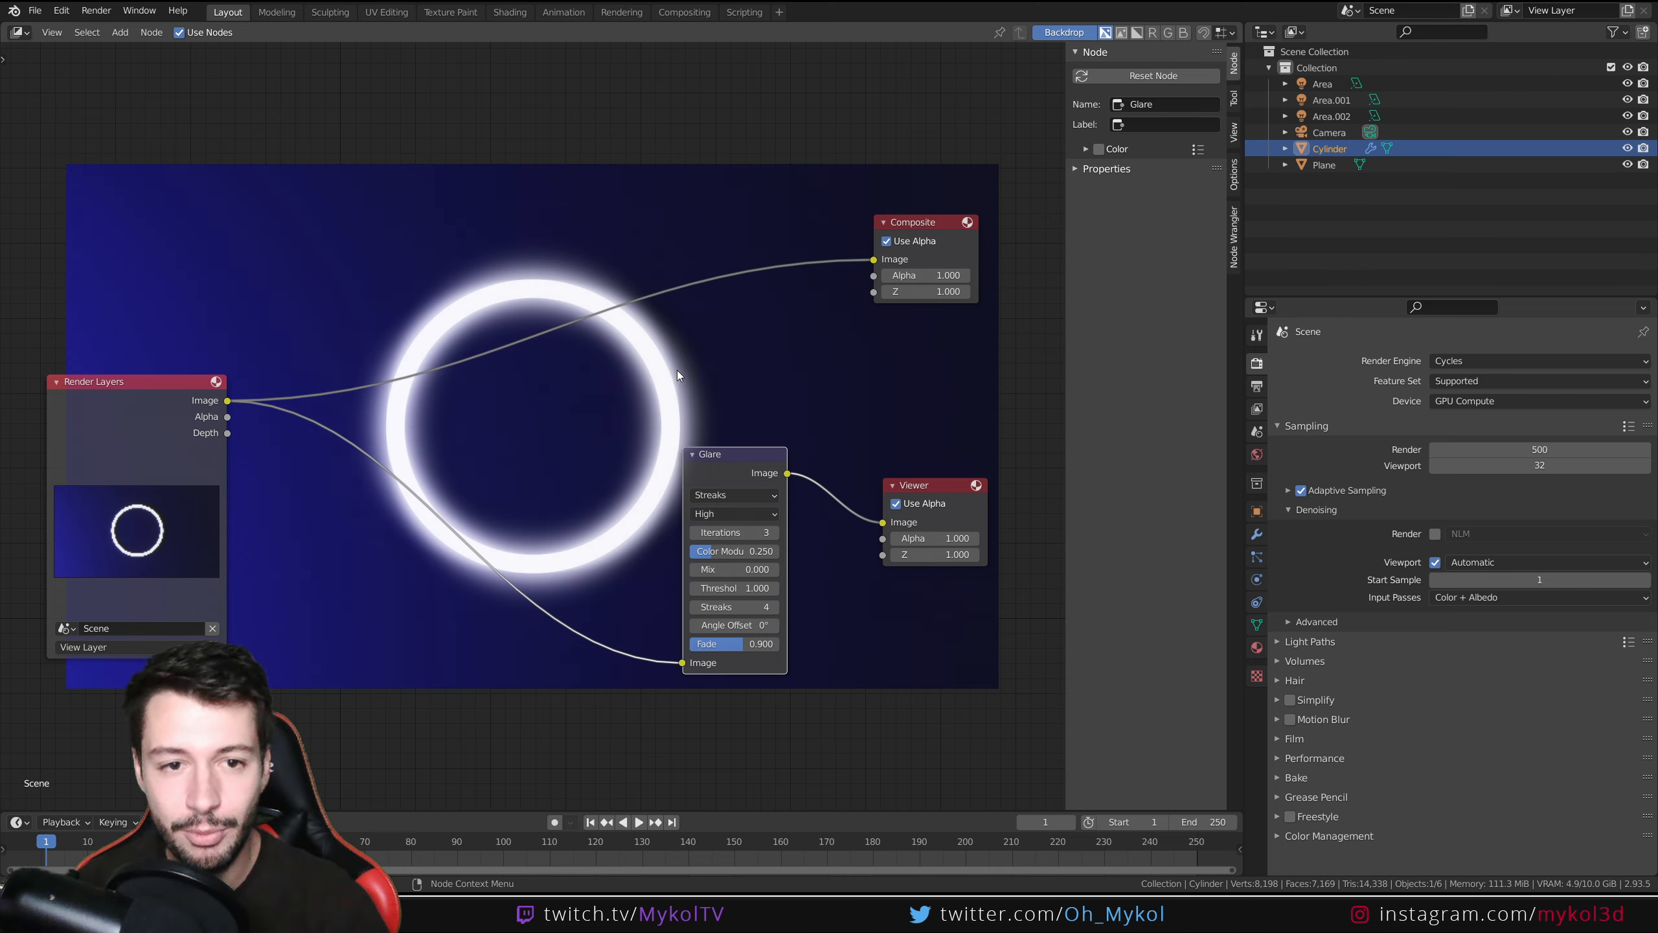
{"action": "scroll", "coordinate": [564, 280], "scroll_direction": "up", "scroll_amount": 1}
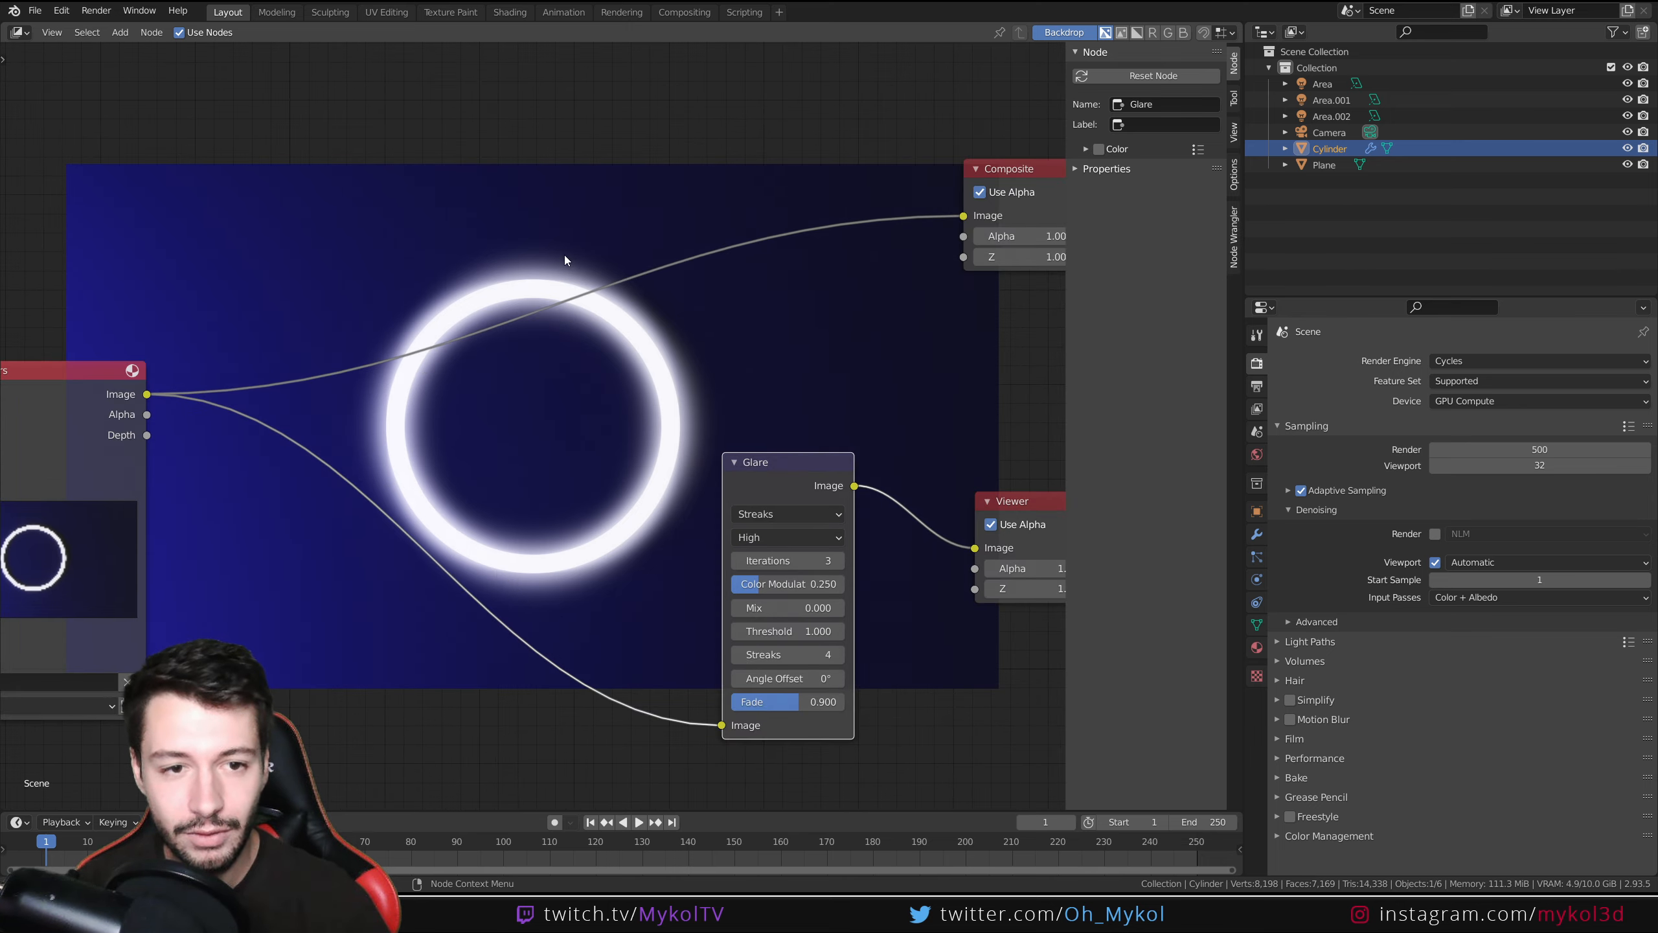
{"action": "left_click", "coordinate": [766, 515]}
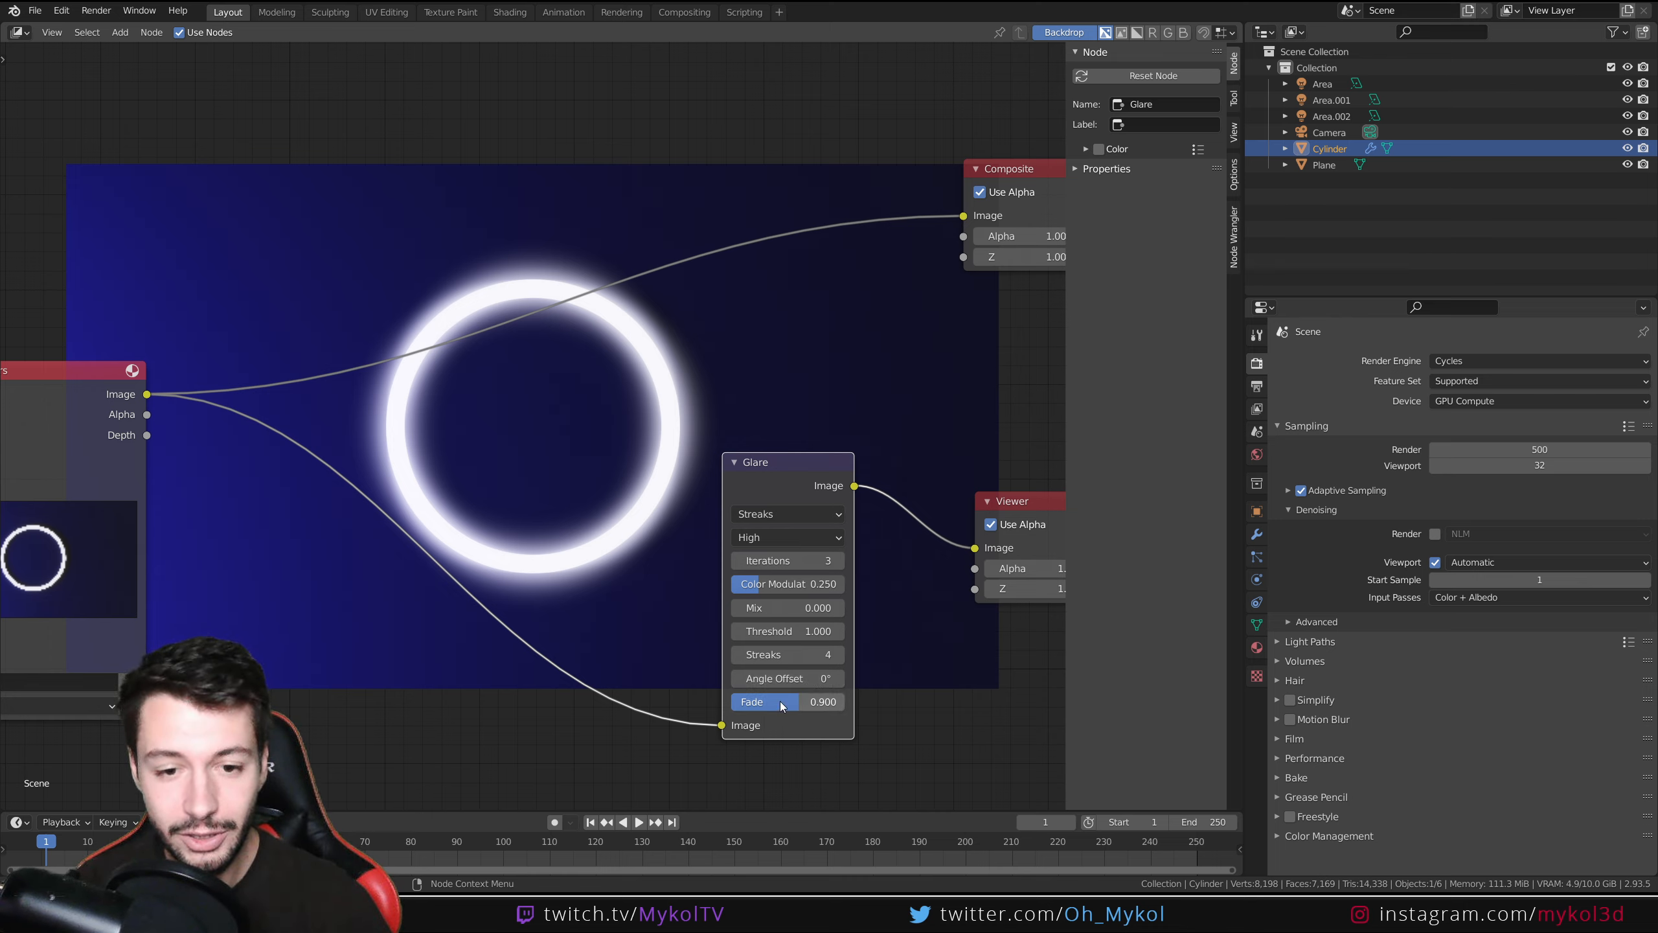
{"action": "left_click_drag", "start_coordinate": [783, 678], "coordinate": [794, 678]}
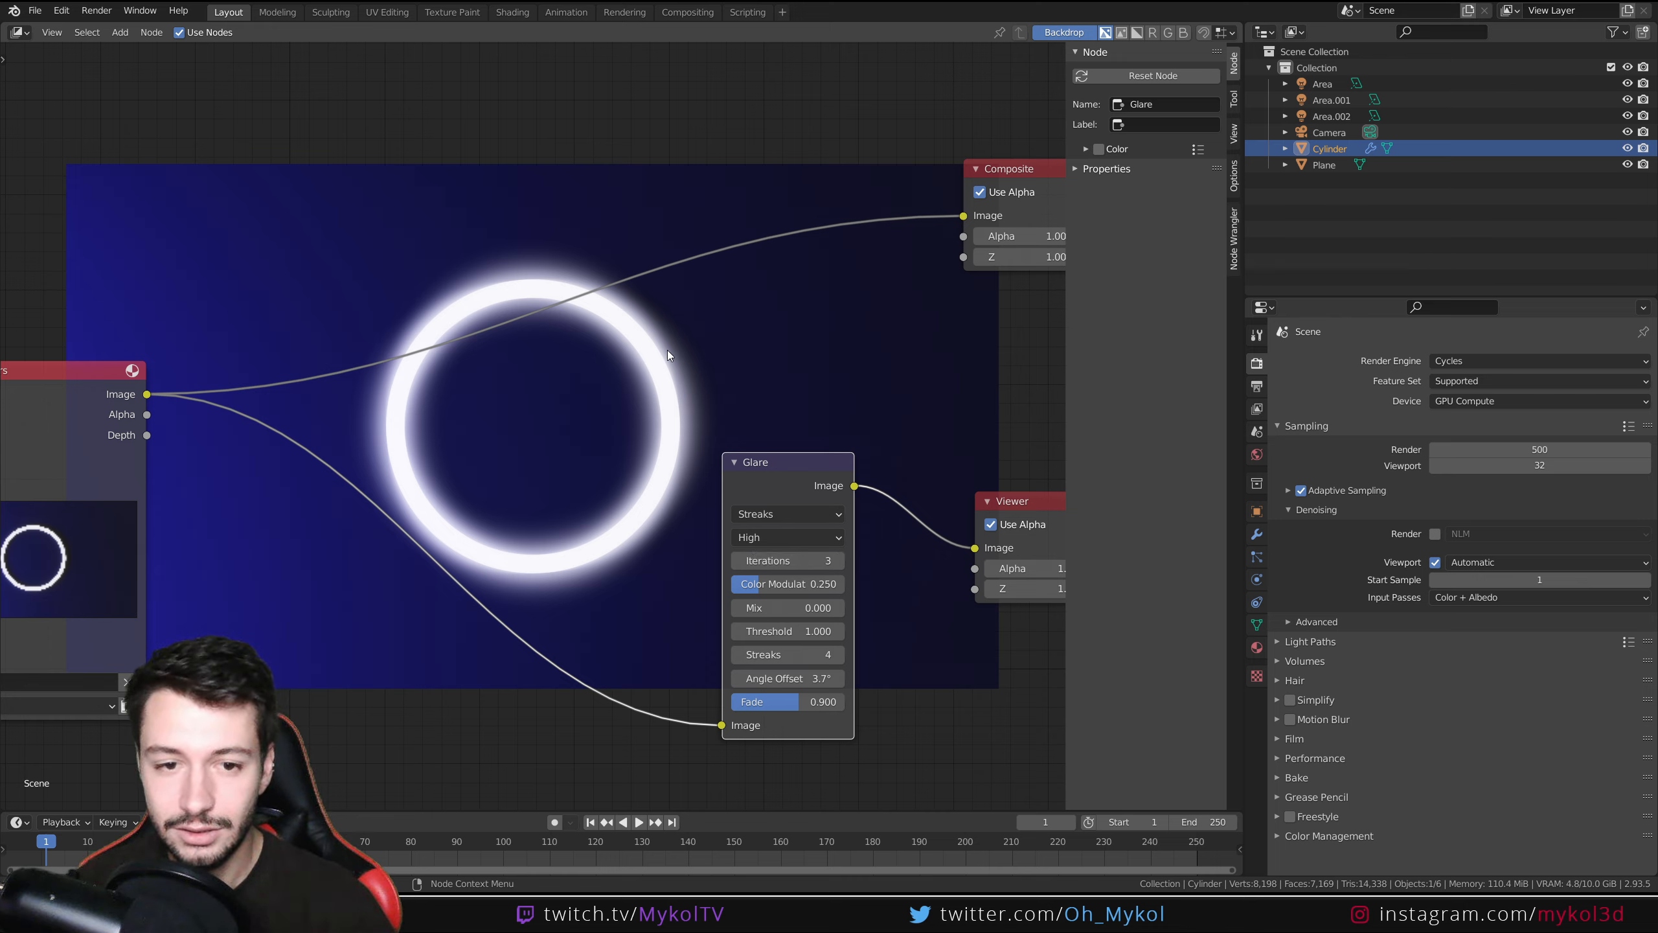
- Change the glare type to Ghosts and compare the effect with 2 and 3 iterations
{"action": "left_click", "coordinate": [782, 519]}
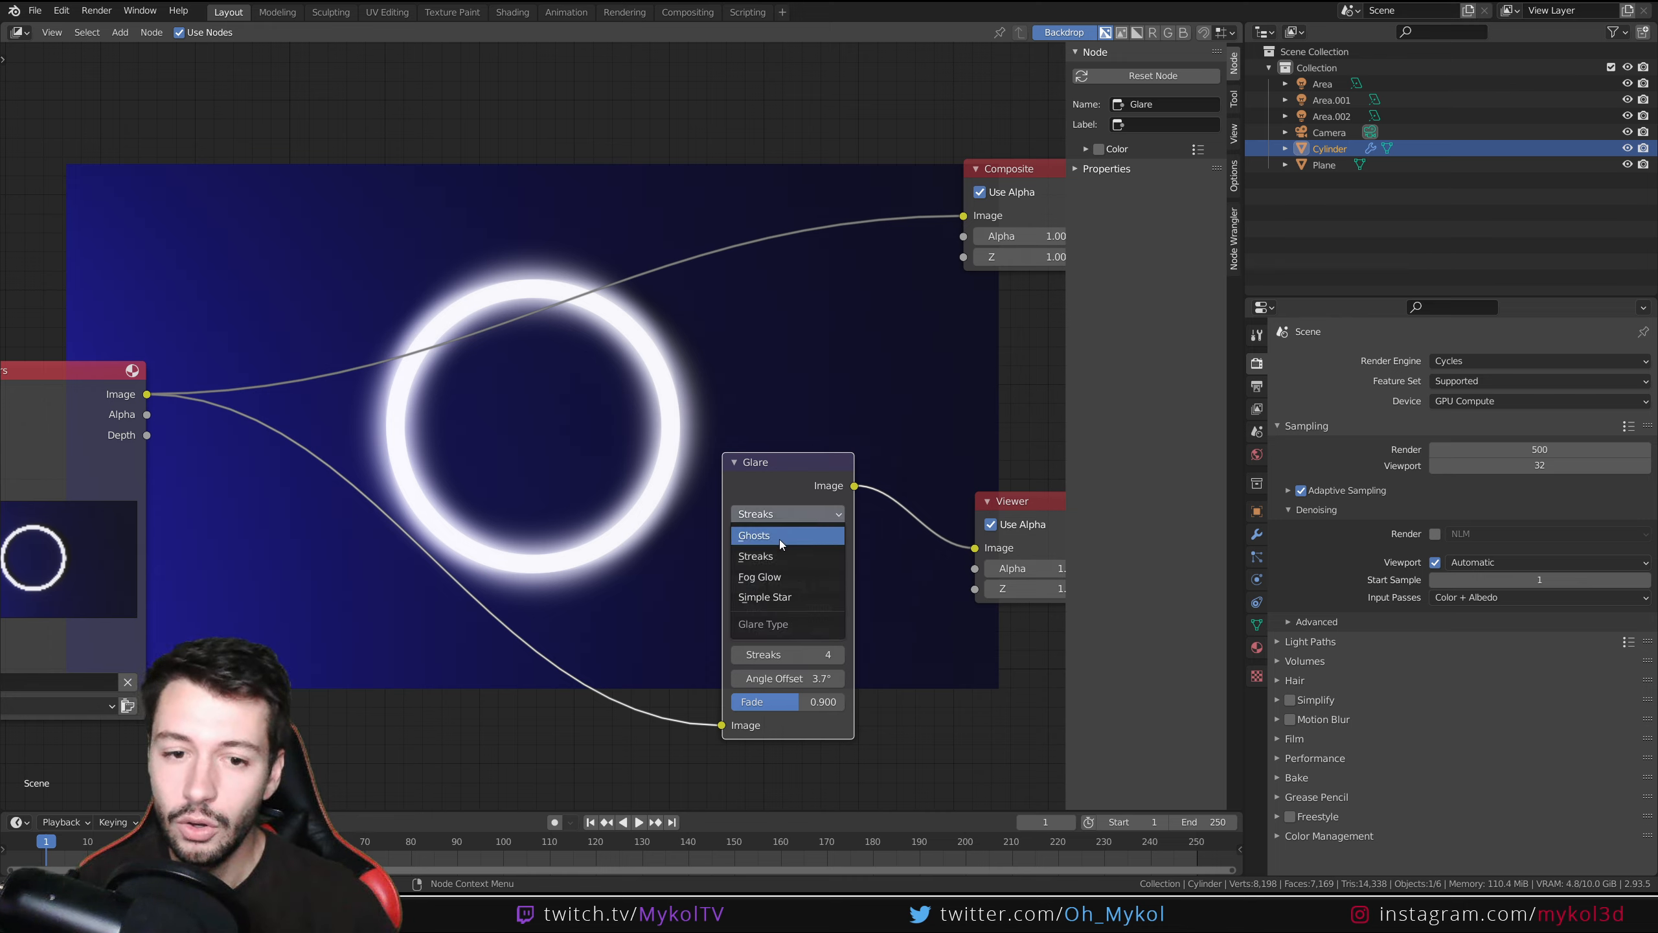
{"action": "left_click", "coordinate": [780, 539]}
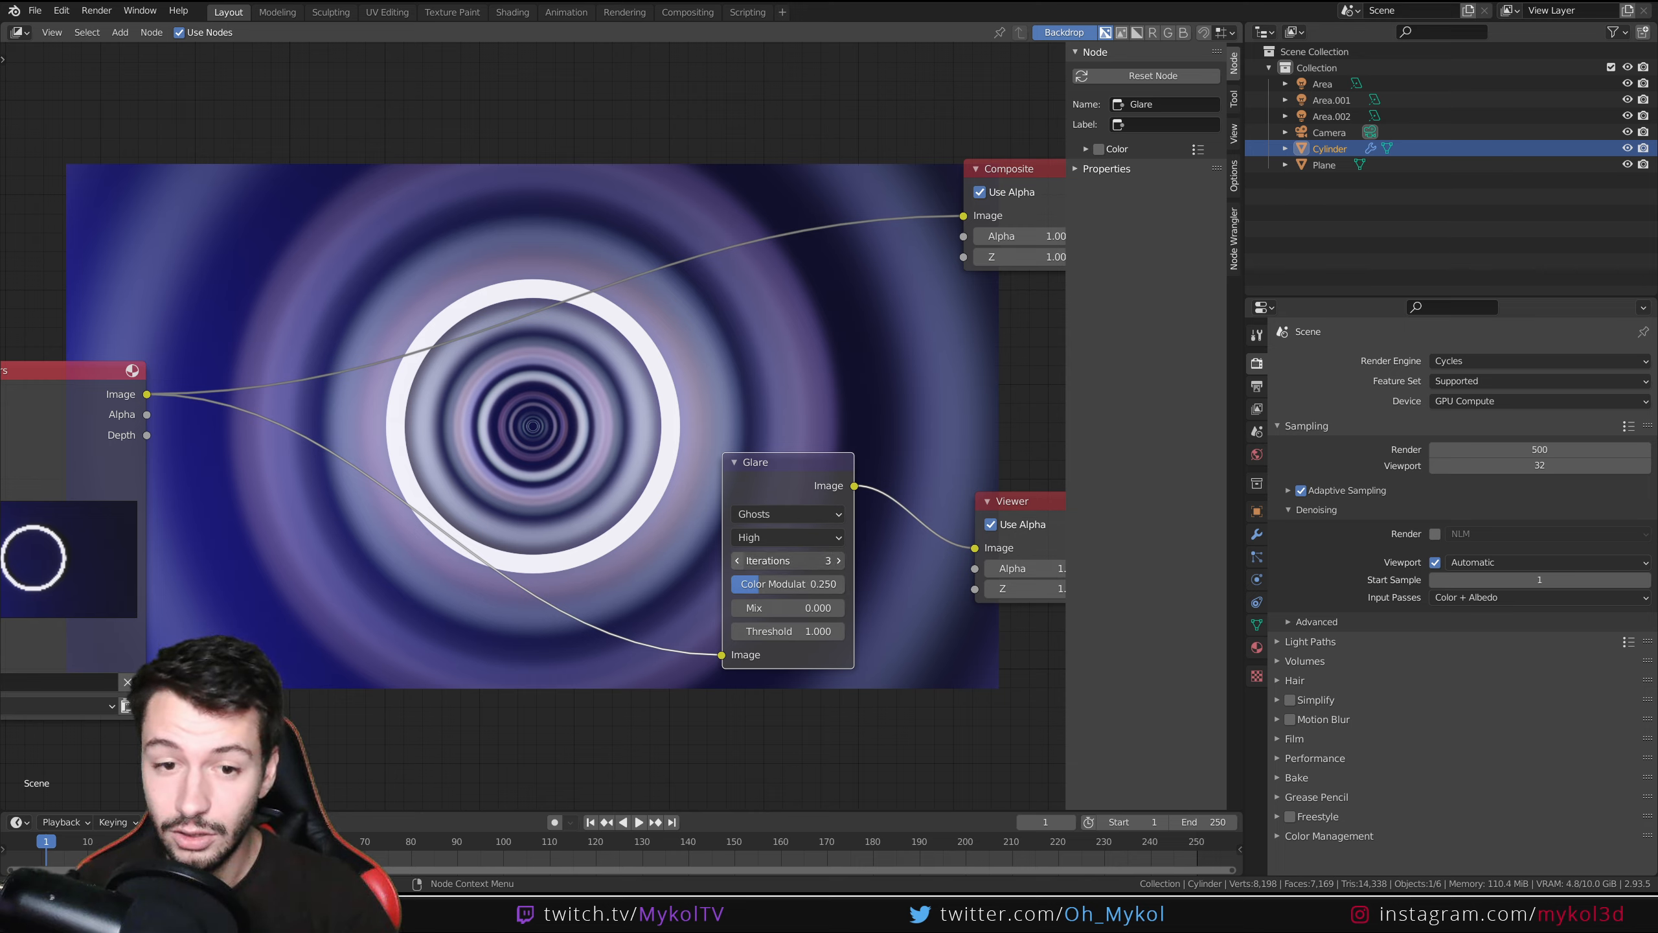
{"action": "left_click", "coordinate": [737, 560]}
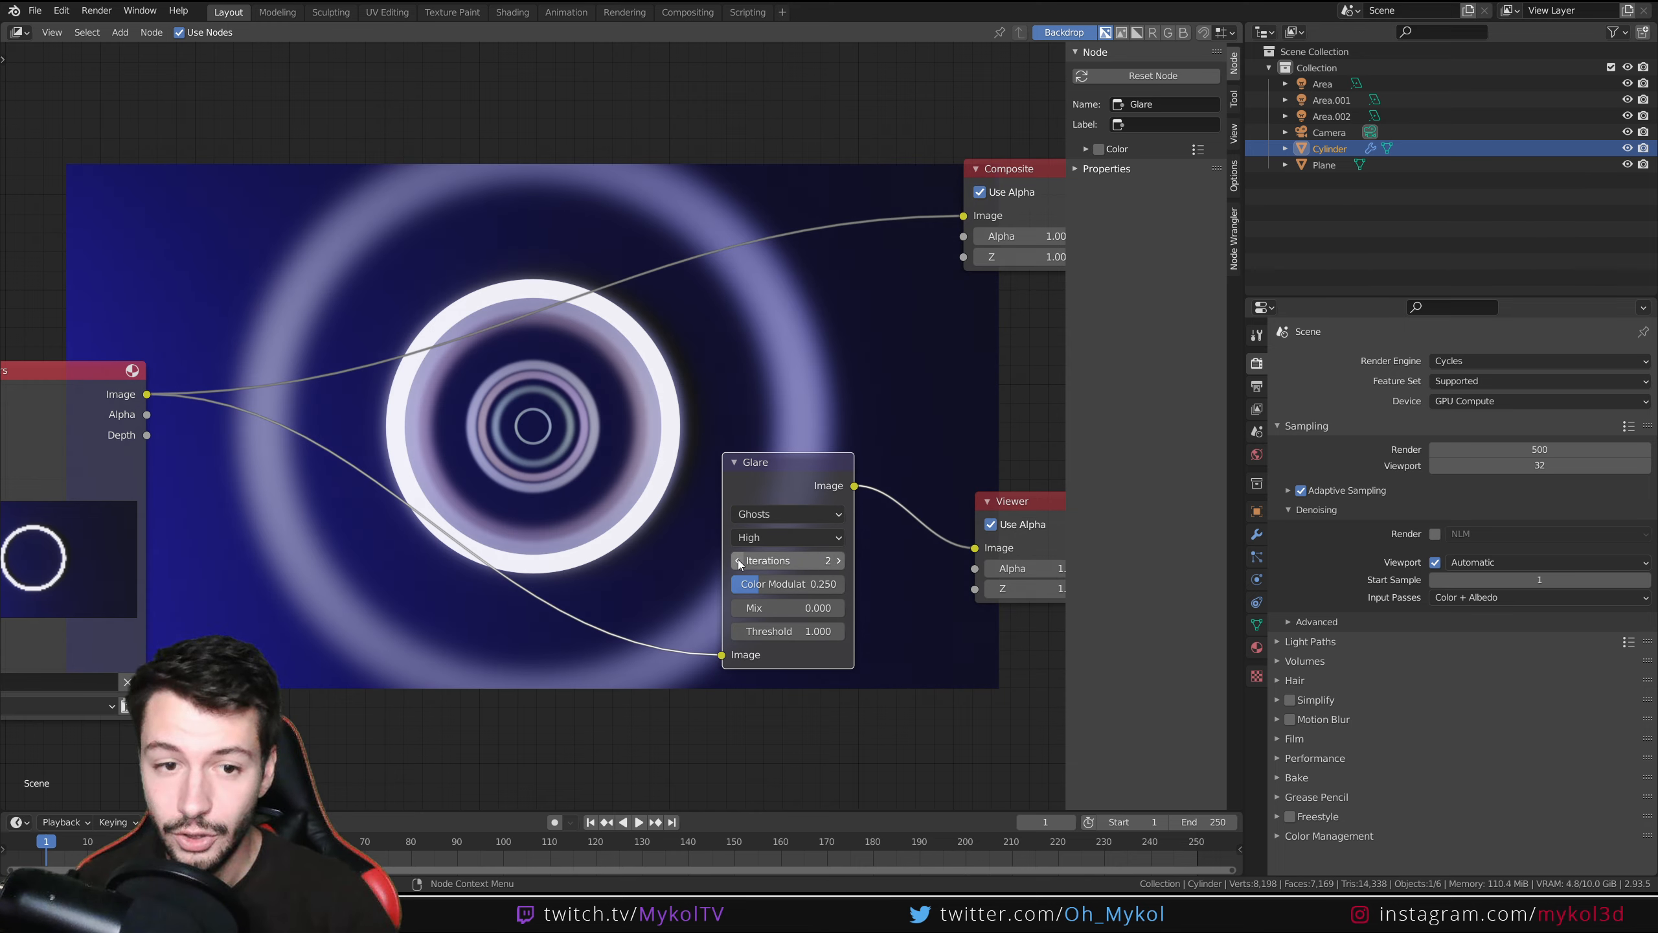
{"action": "left_click", "coordinate": [839, 560]}
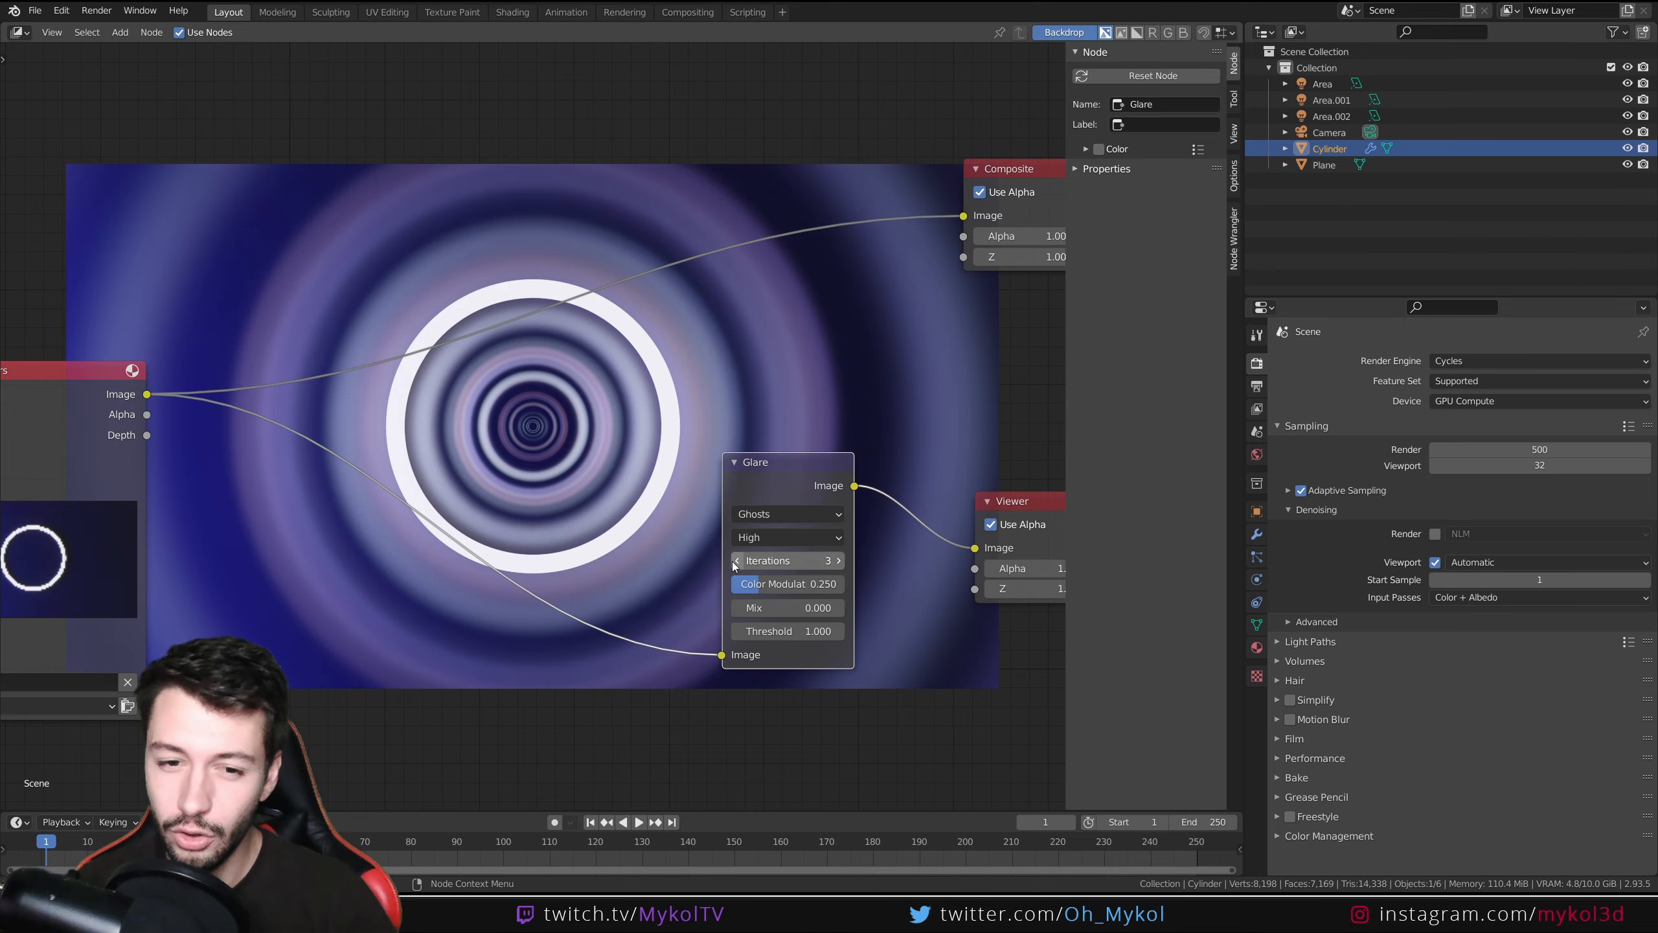
- Try the Ghosts glare with 4 iterations and a color modulation of 0.568
{"action": "left_click", "coordinate": [736, 560]}
{"action": "left_click", "coordinate": [838, 561]}
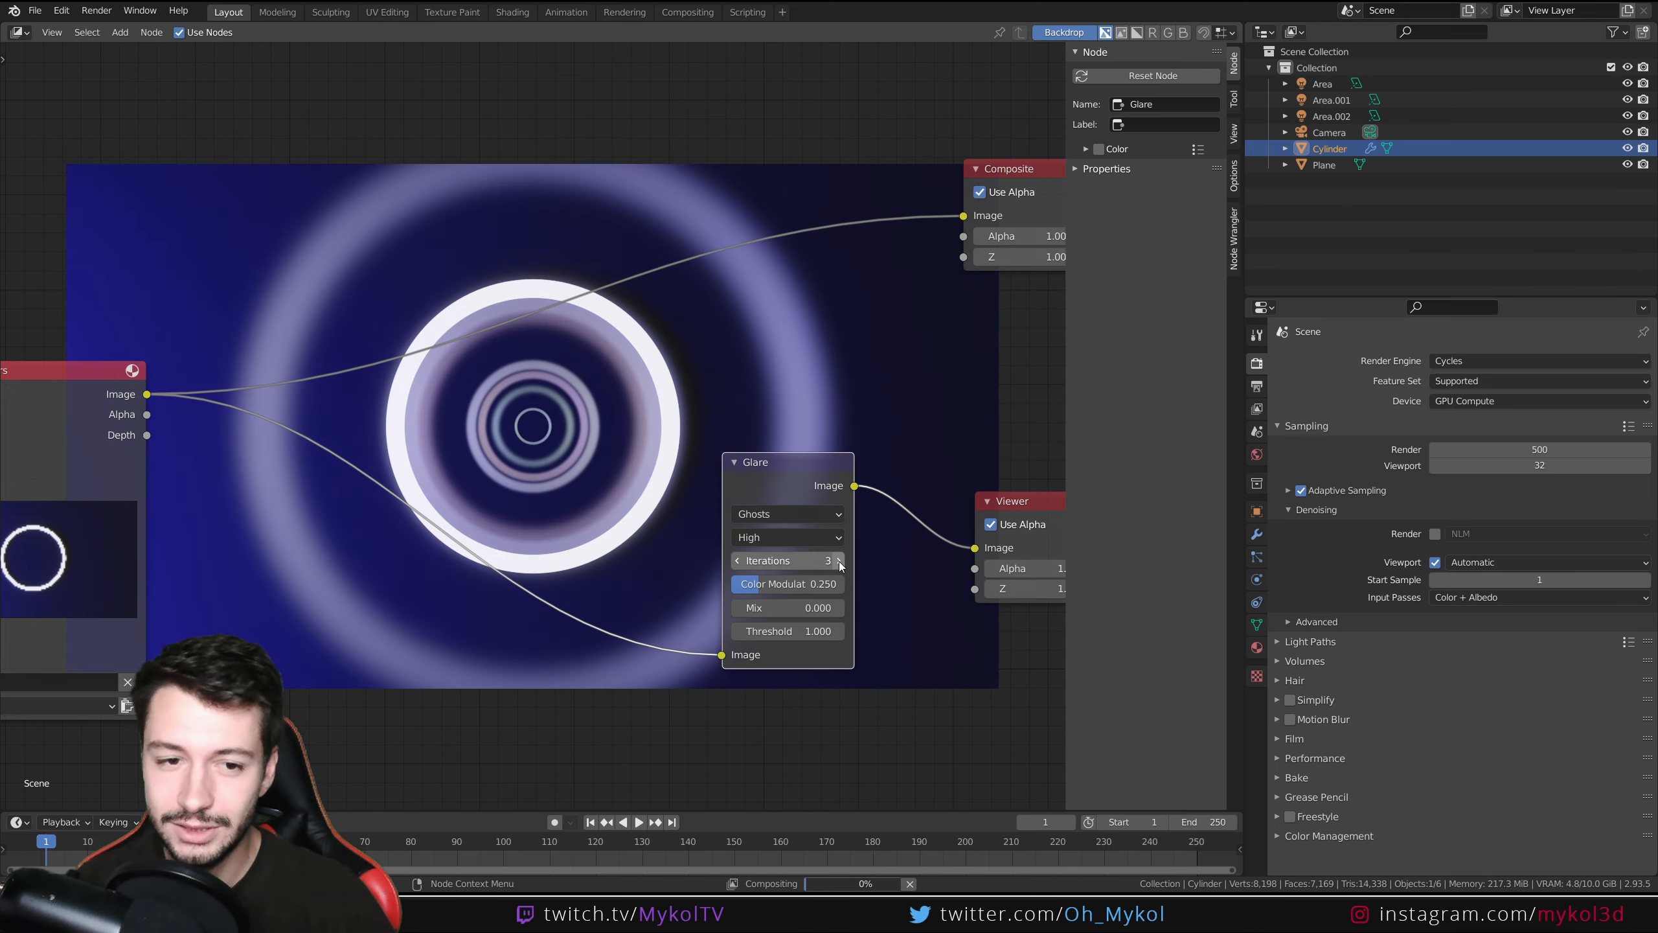
{"action": "left_click", "coordinate": [839, 561]}
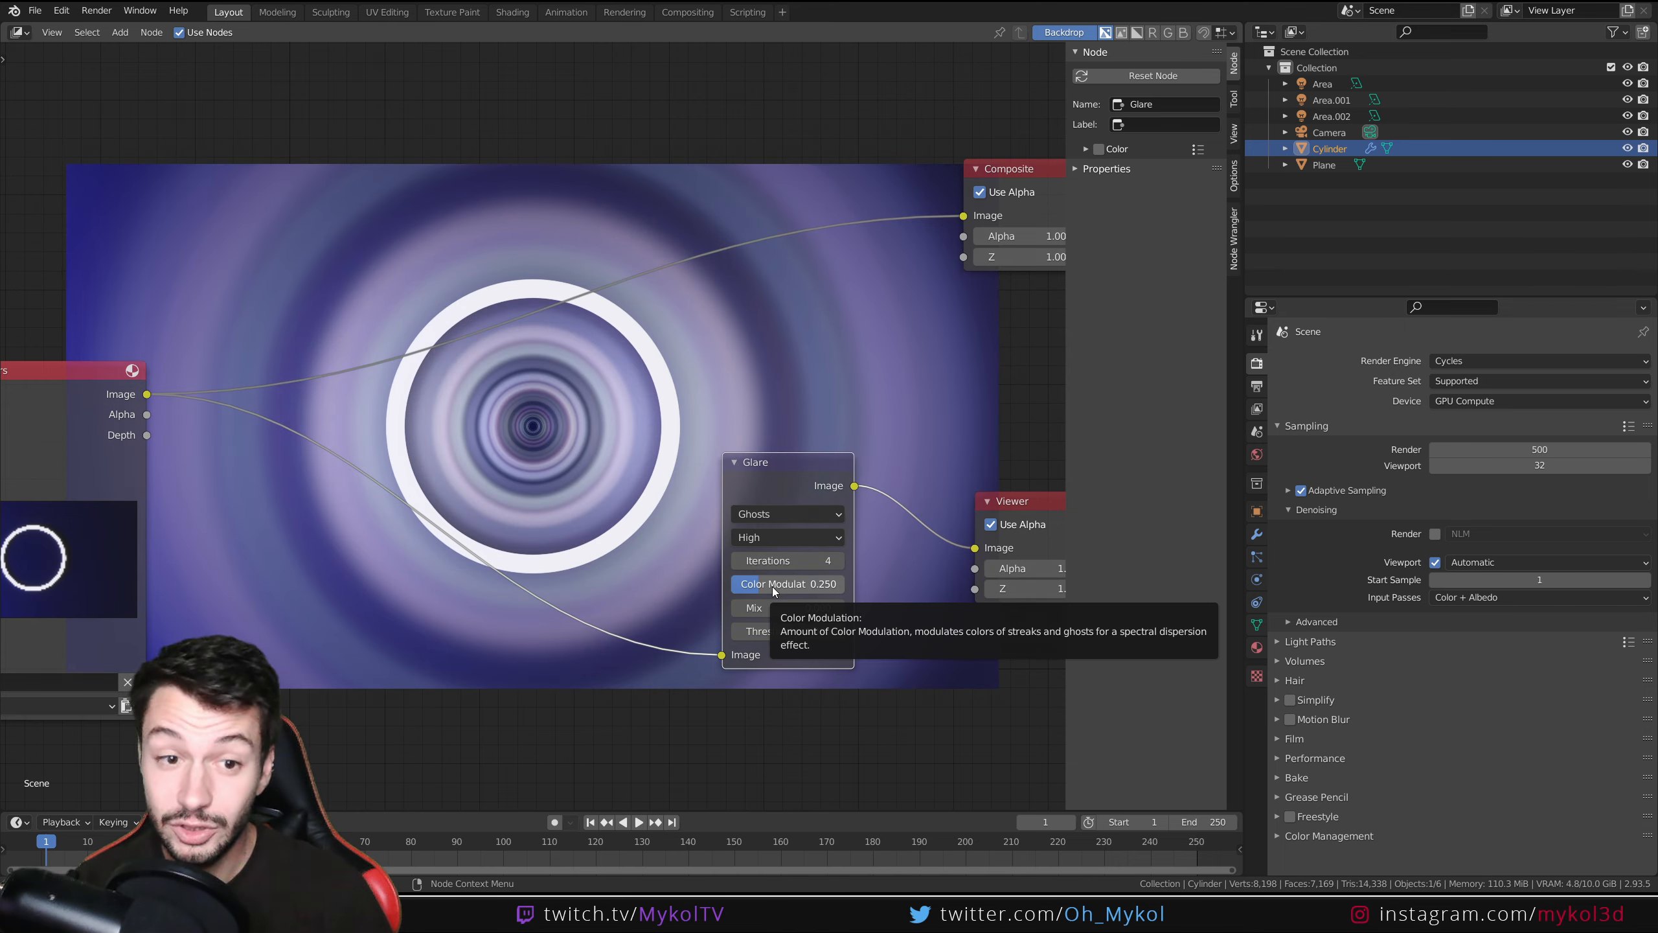
{"action": "left_click_drag", "start_coordinate": [779, 584], "coordinate": [815, 584]}
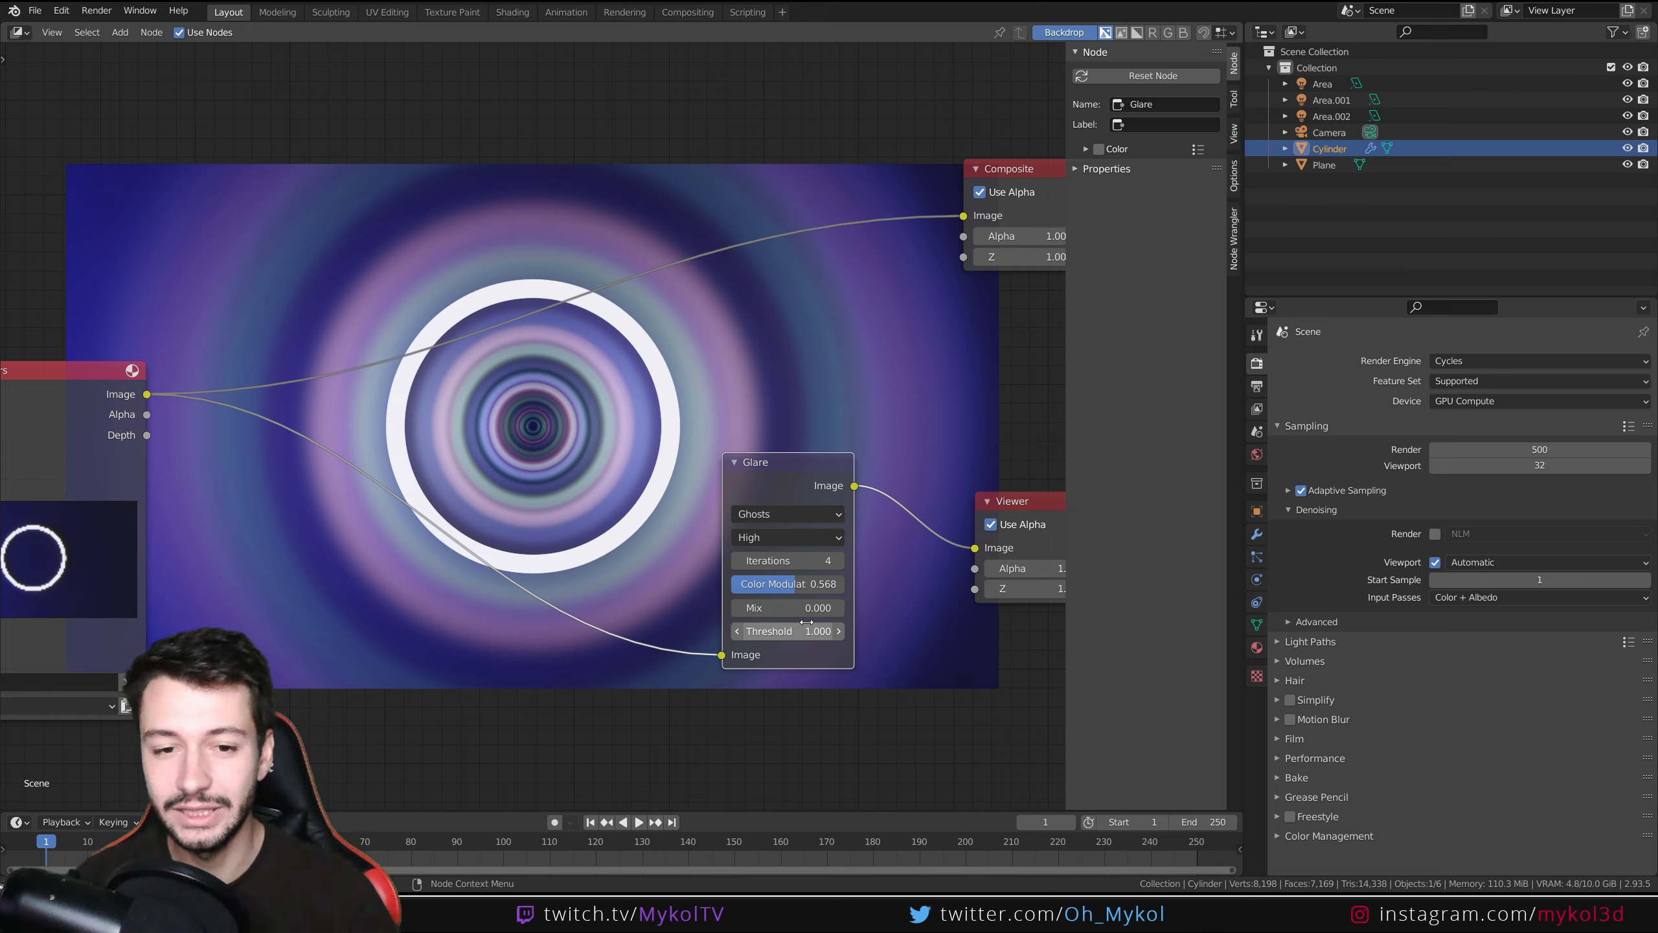
- Try the Simple Star glare type on the Glare node and reduce its iterations to 2
{"action": "left_click", "coordinate": [783, 519]}
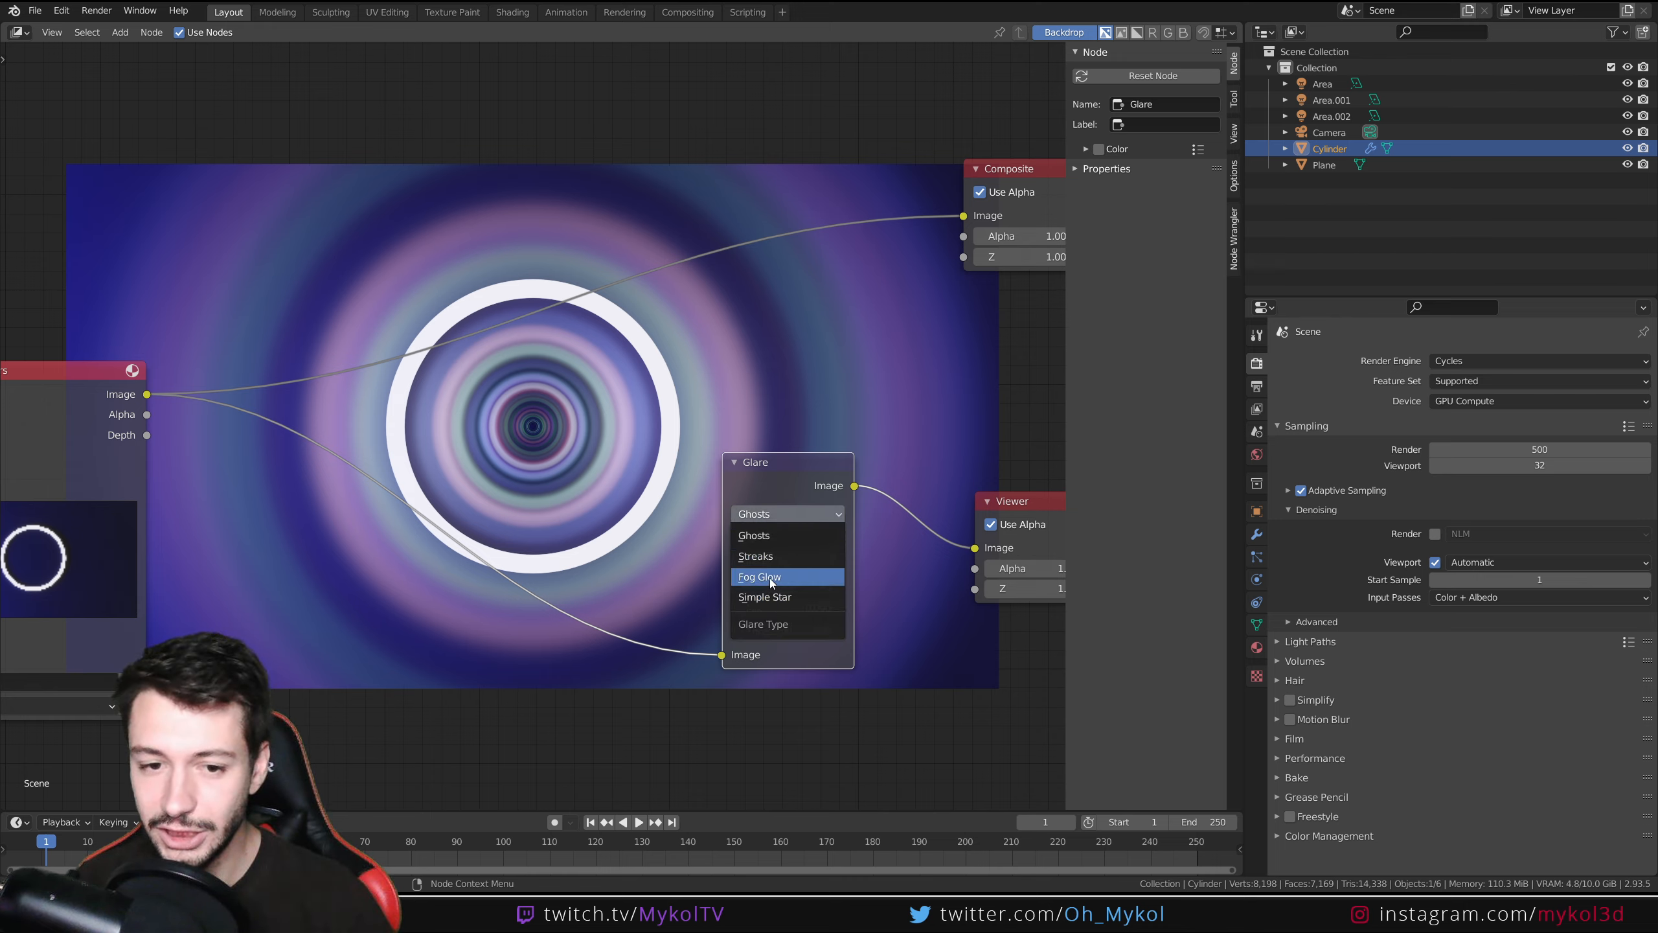
{"action": "left_click", "coordinate": [775, 598]}
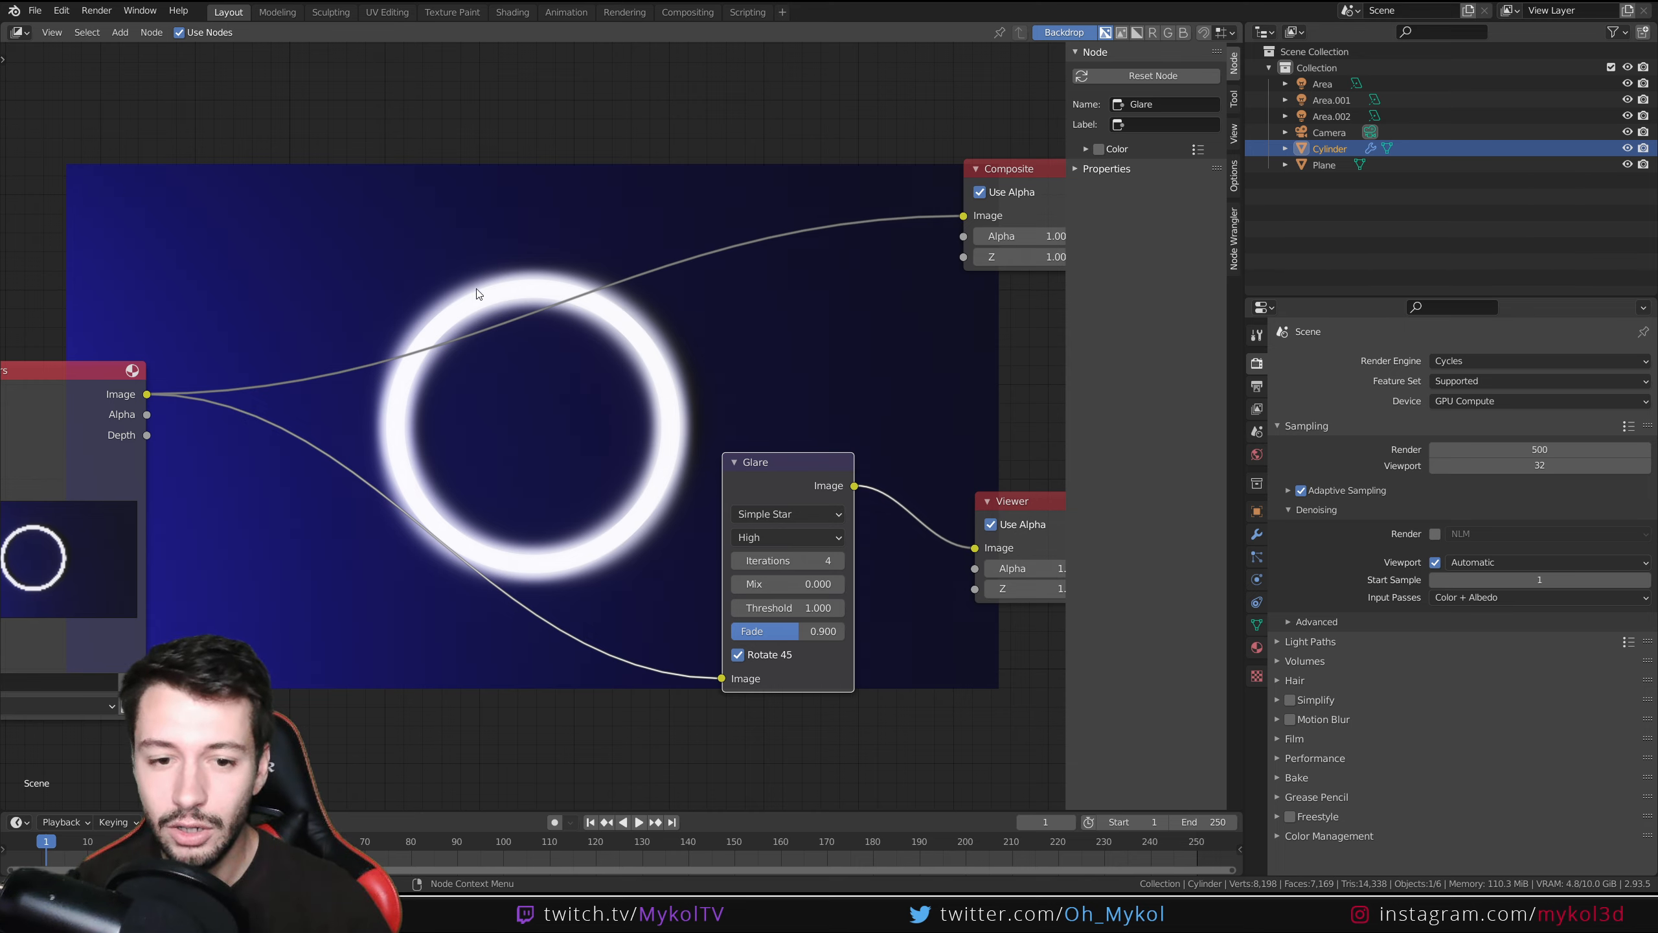
{"action": "scroll", "coordinate": [674, 396], "scroll_direction": "up", "scroll_amount": 1}
{"action": "scroll", "coordinate": [674, 396], "scroll_direction": "down", "scroll_amount": 1}
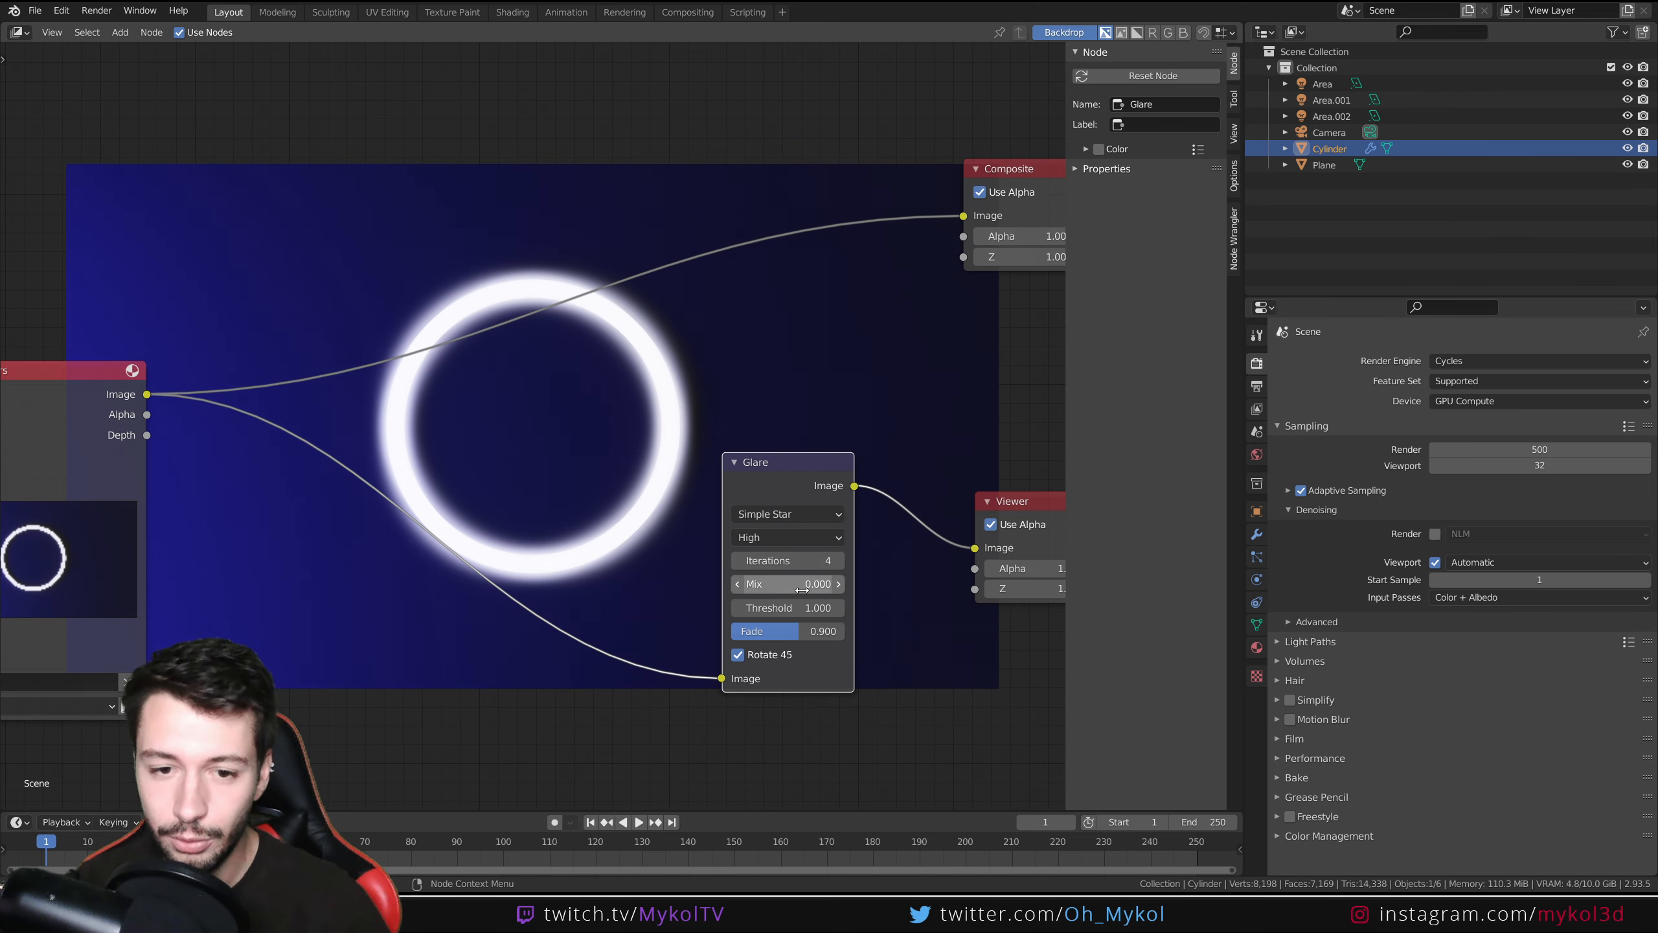
{"action": "left_click_drag", "start_coordinate": [790, 560], "coordinate": [775, 561]}
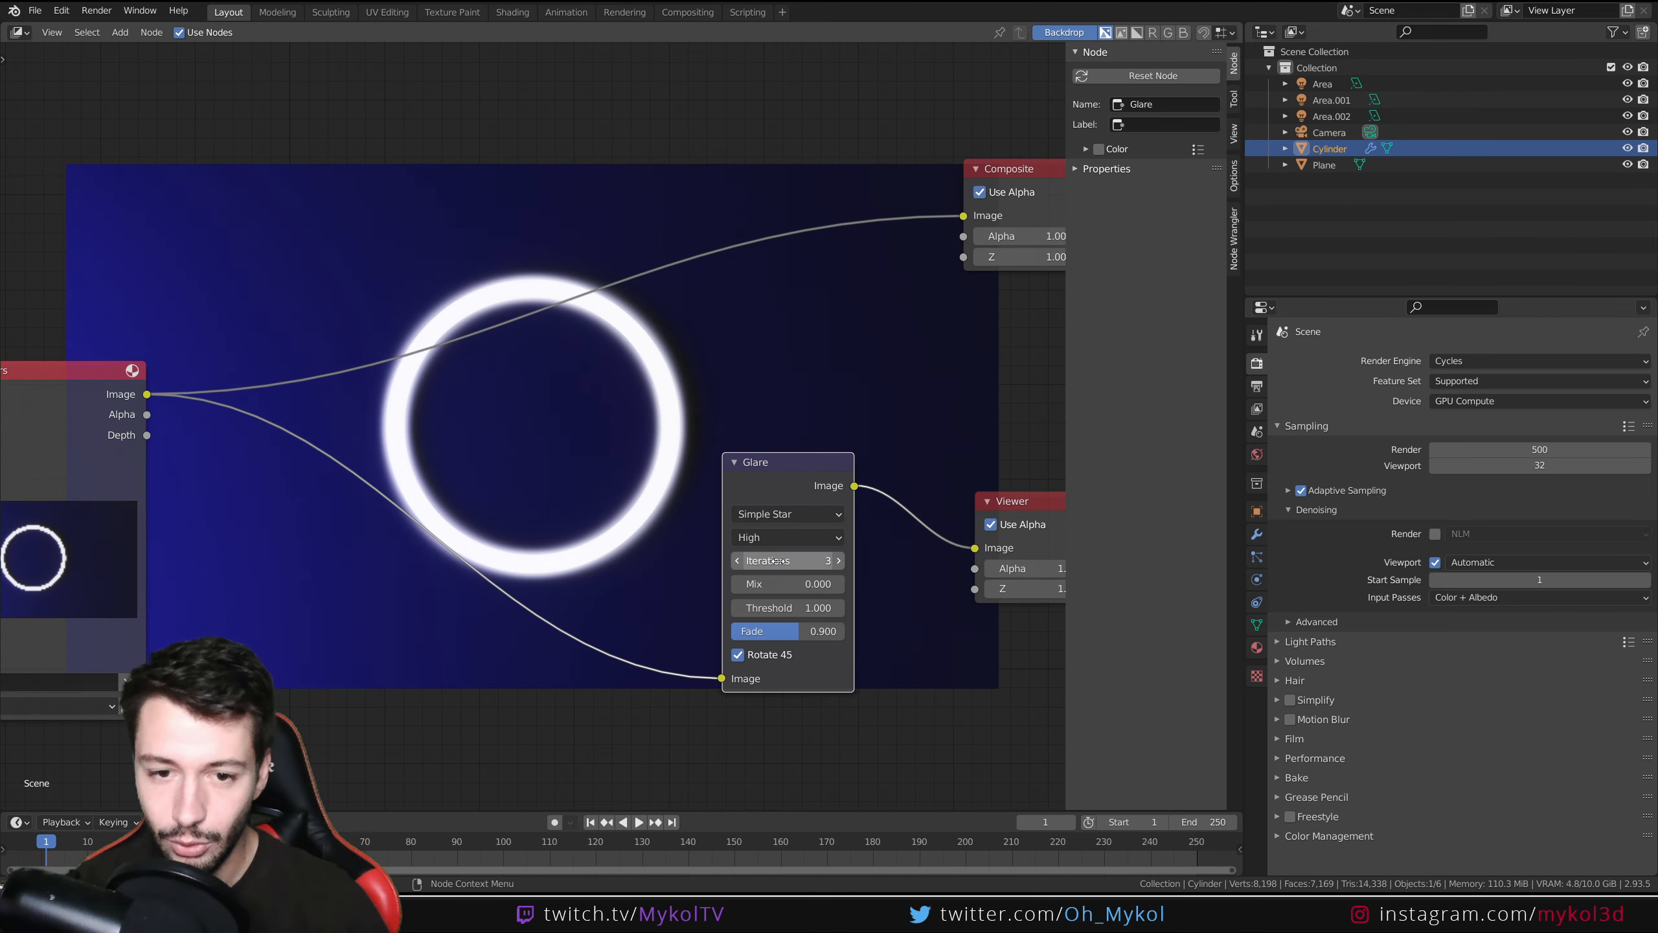
{"action": "left_click", "coordinate": [739, 560]}
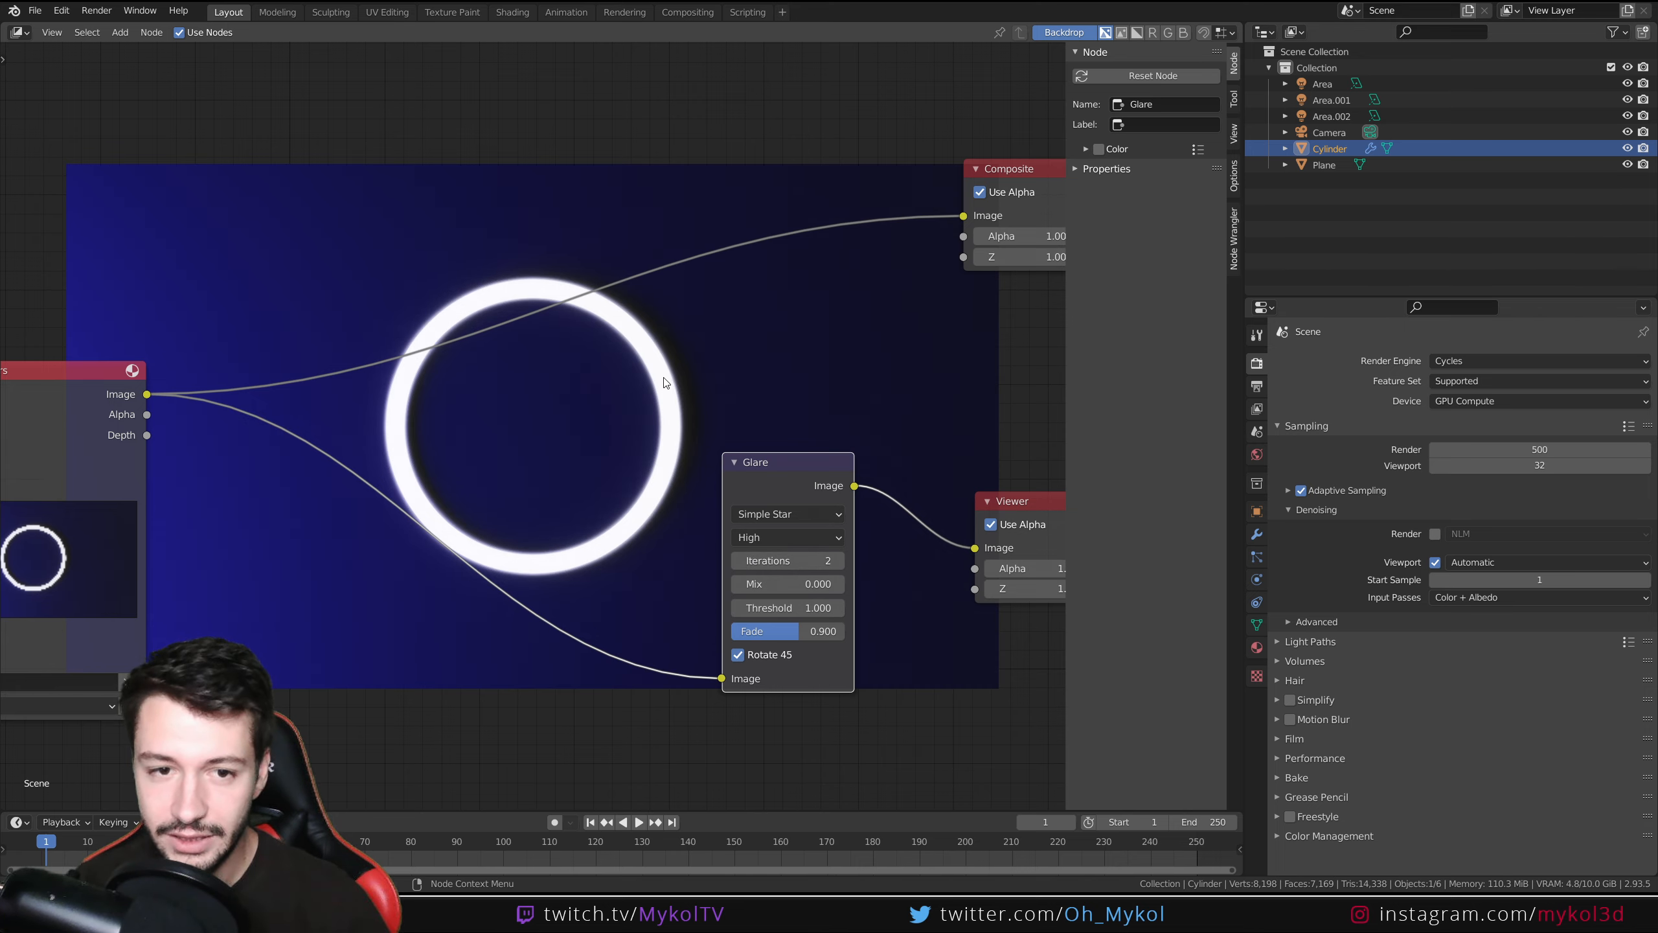
- Examine the Simple Star glare around the ring up close in the compositor backdrop
{"action": "scroll", "coordinate": [653, 389], "scroll_direction": "up", "scroll_amount": 1}
{"action": "scroll", "coordinate": [653, 388], "scroll_direction": "down", "scroll_amount": 2}
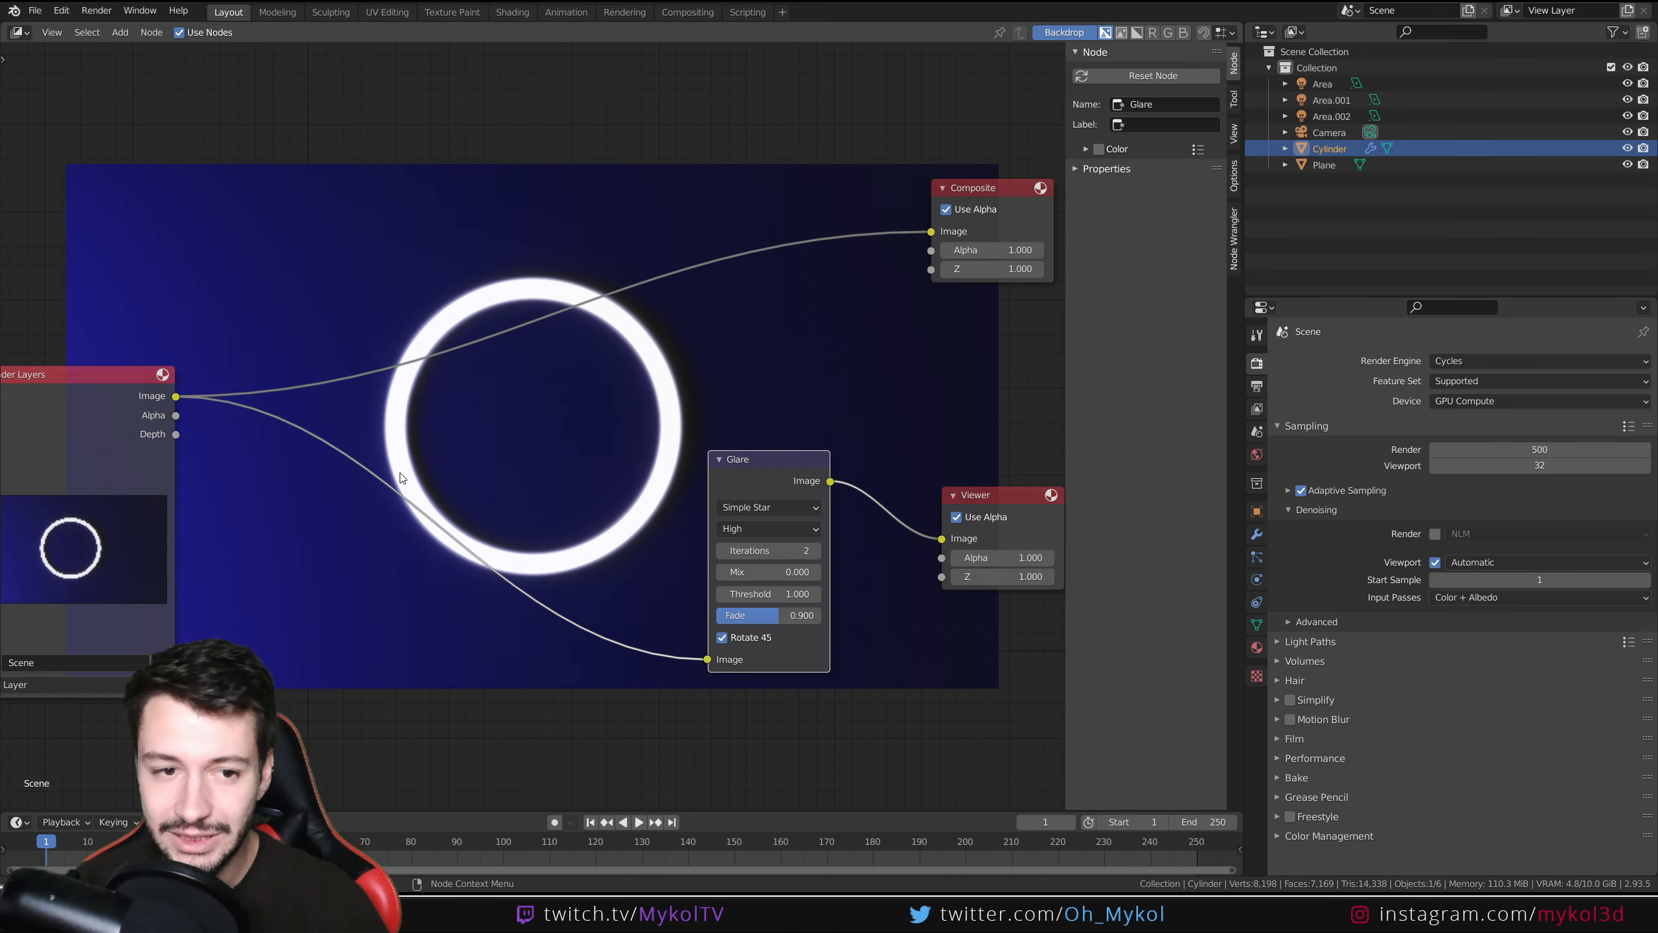
{"action": "key", "text": "alt+v"}
{"action": "key", "text": "alt+v"}
{"action": "key", "text": "alt+v"}
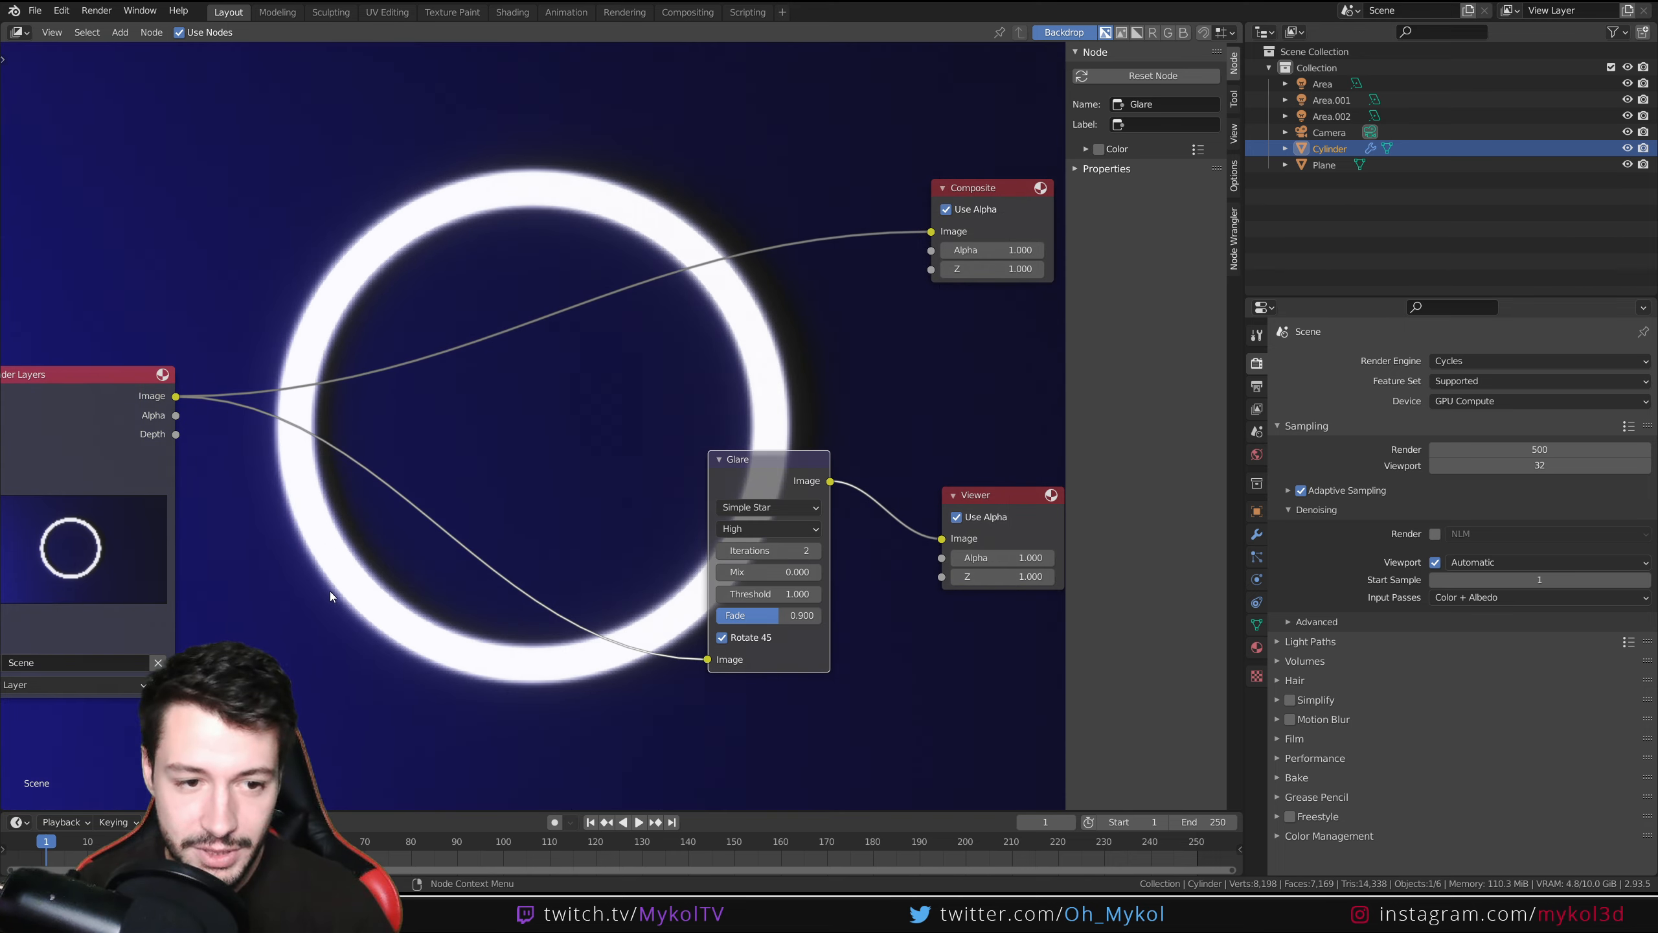
{"action": "key", "text": "v"}
{"action": "key", "text": "v"}
{"action": "key", "text": "v"}
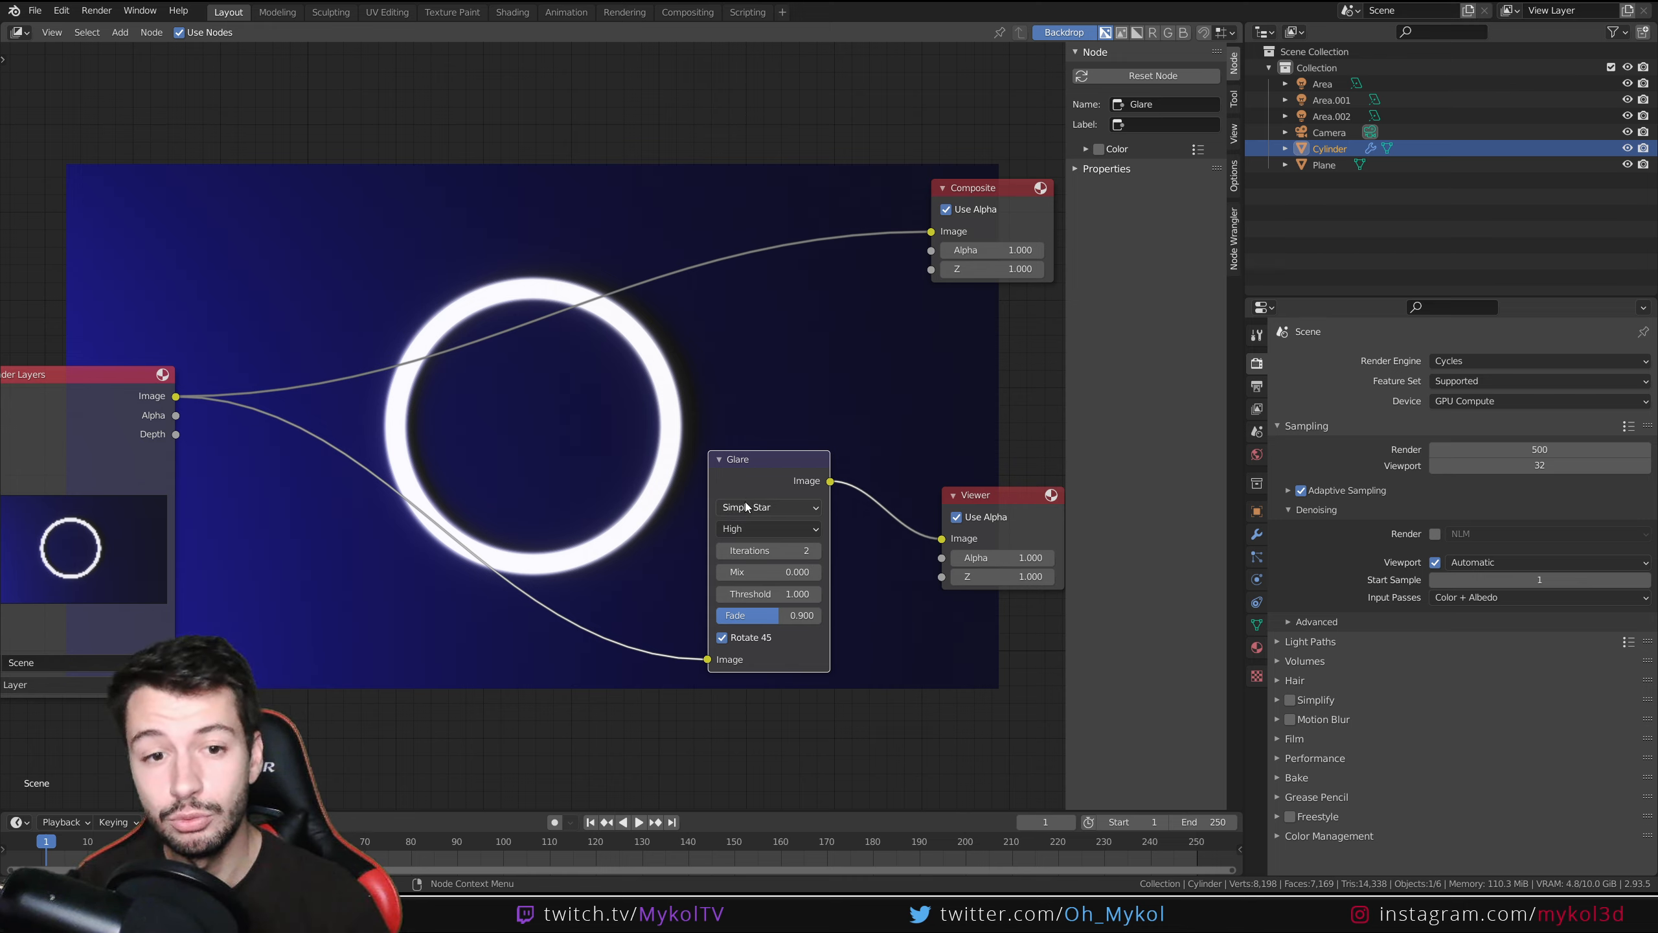
- Change the glare type to Fog Glow, keep the quality at High and set the glow size to 9
{"action": "left_click", "coordinate": [763, 509]}
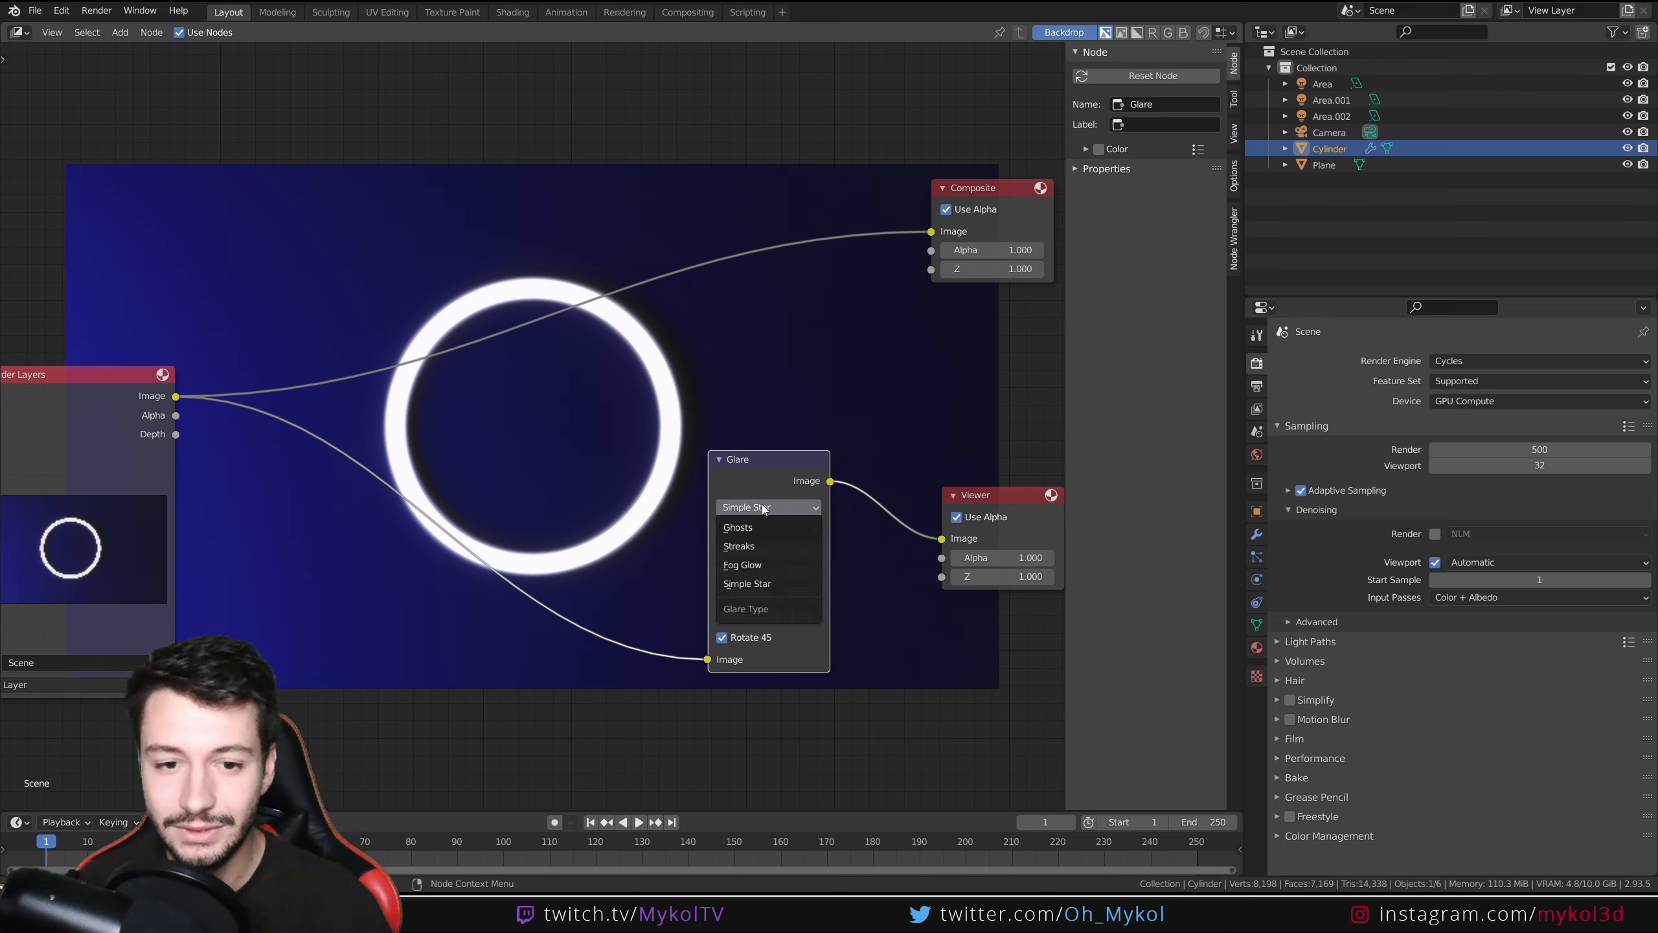
{"action": "left_click", "coordinate": [758, 566]}
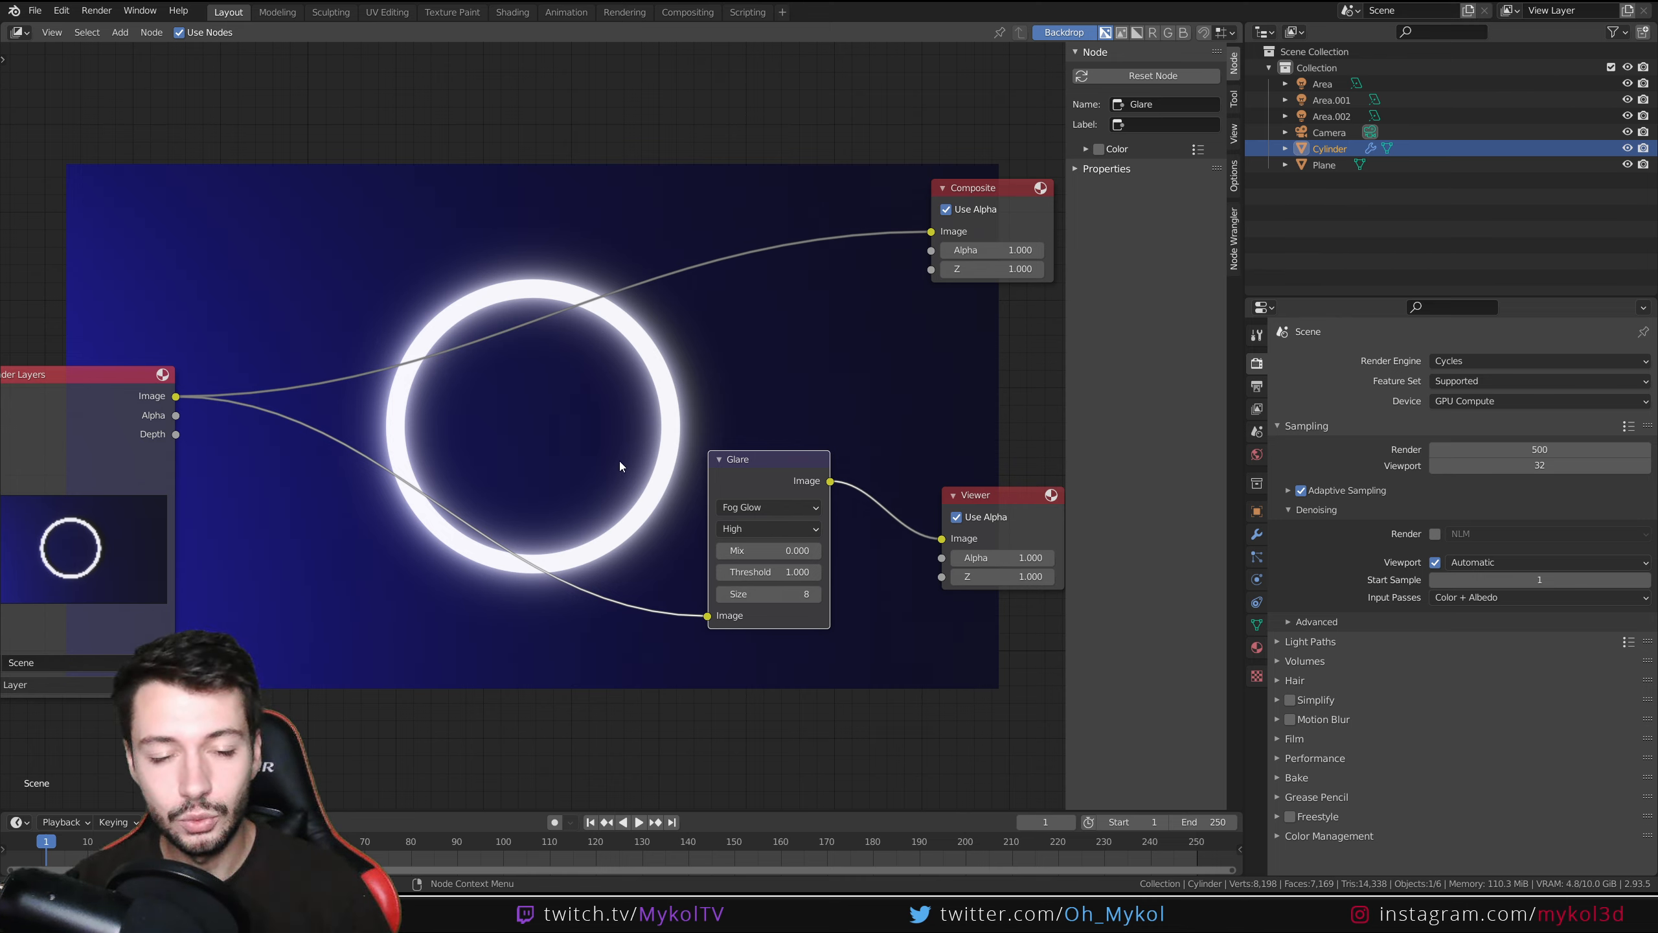
{"action": "left_click", "coordinate": [753, 532]}
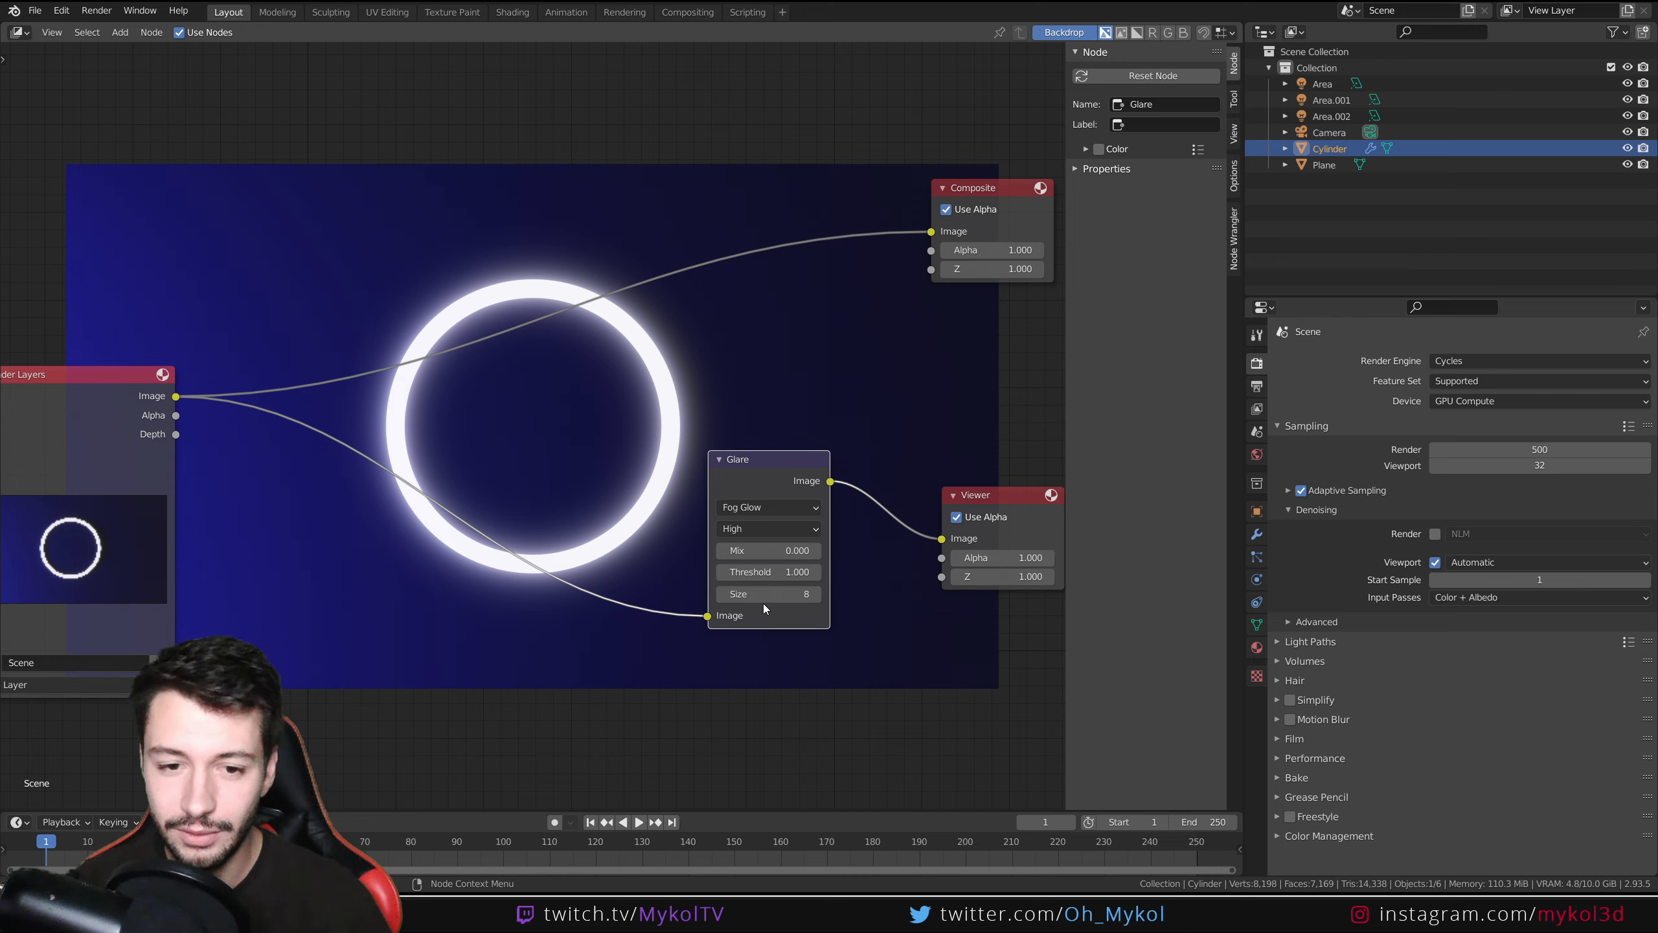
{"action": "left_click_drag", "start_coordinate": [761, 595], "coordinate": [822, 598]}
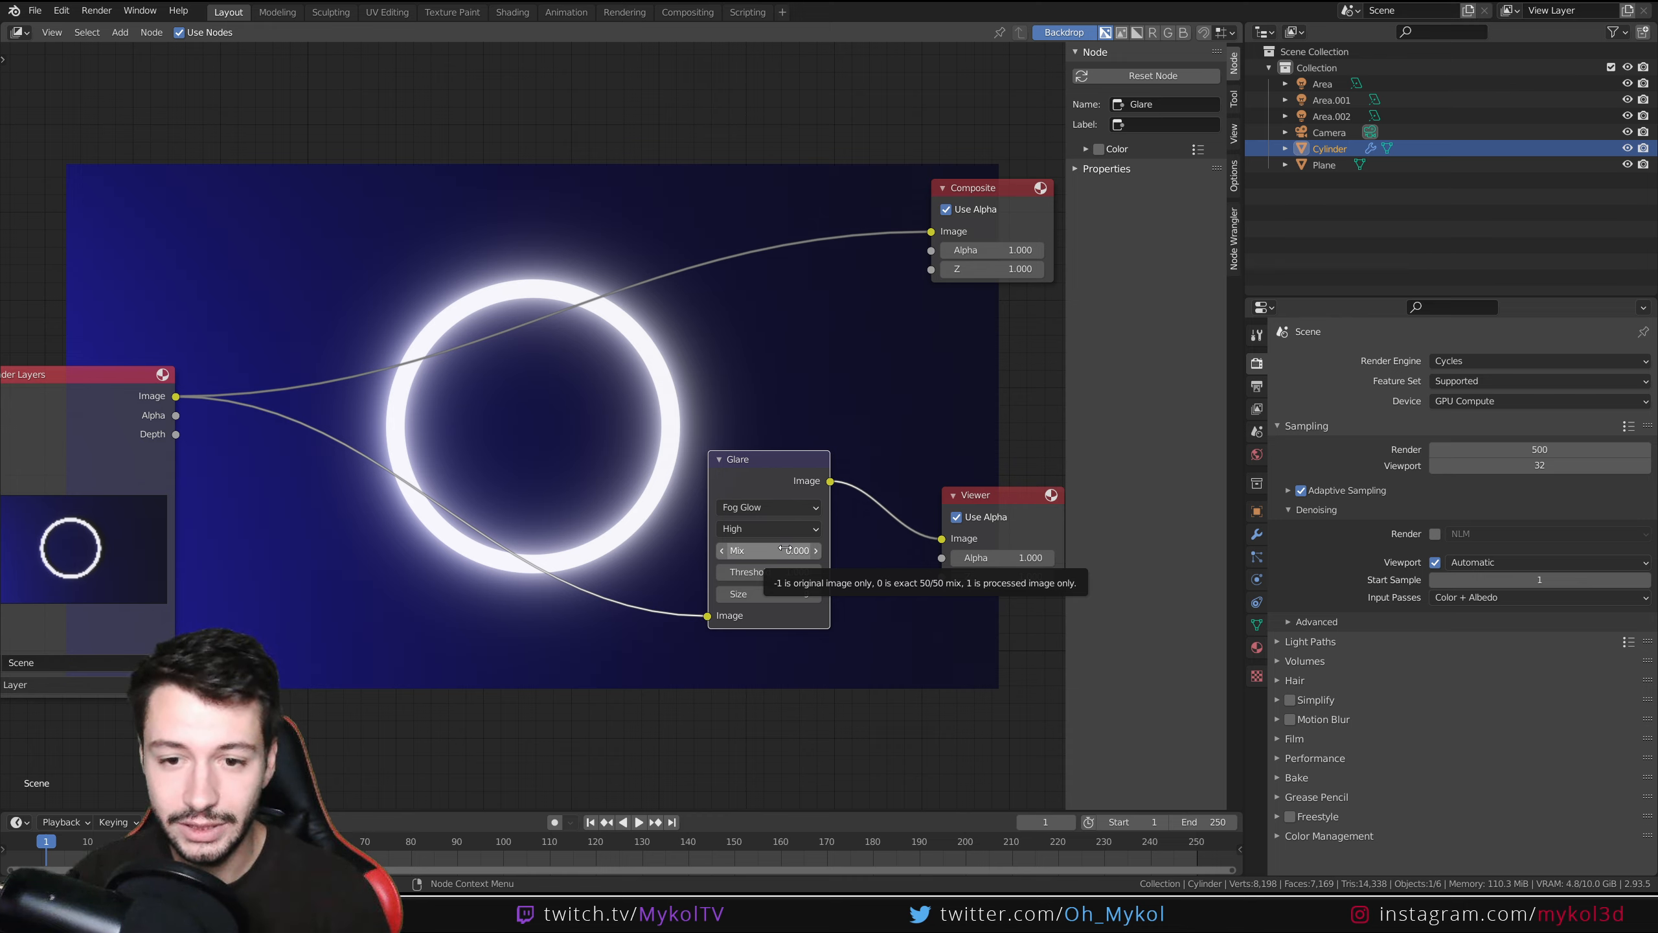
- Try a Mix value of 1 on the Glare node to preview only the processed image, and reset it to 0
{"action": "double_click", "coordinate": [784, 549]}
{"action": "type", "text": "1"}
{"action": "key", "text": "Return"}
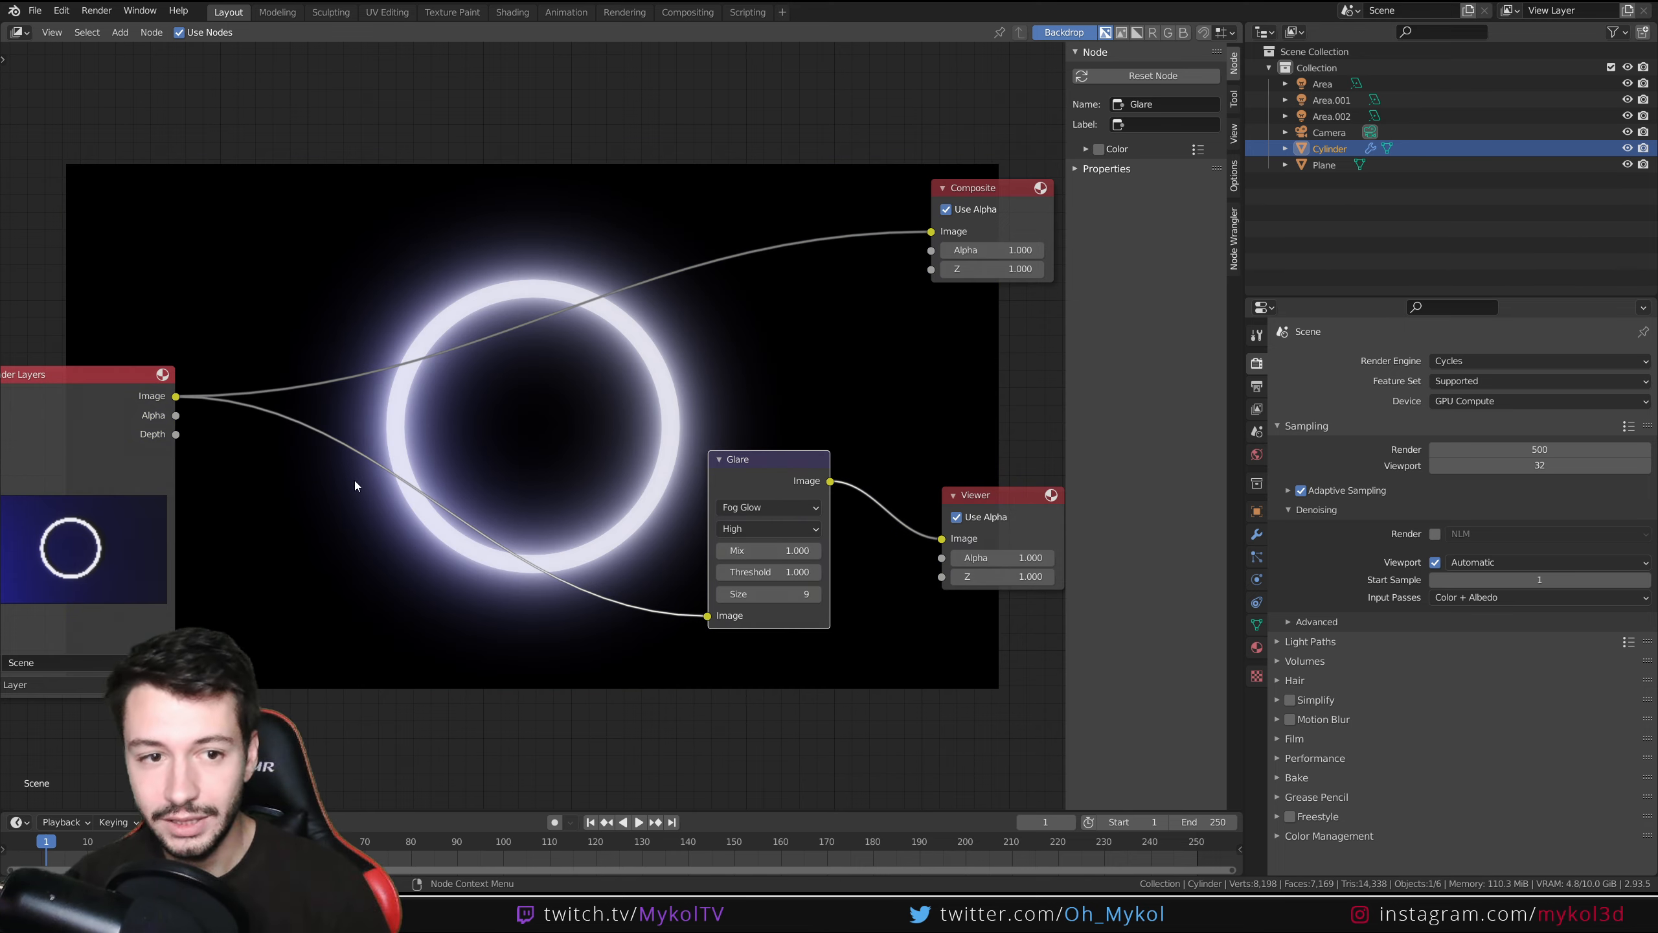
{"action": "double_click", "coordinate": [757, 549]}
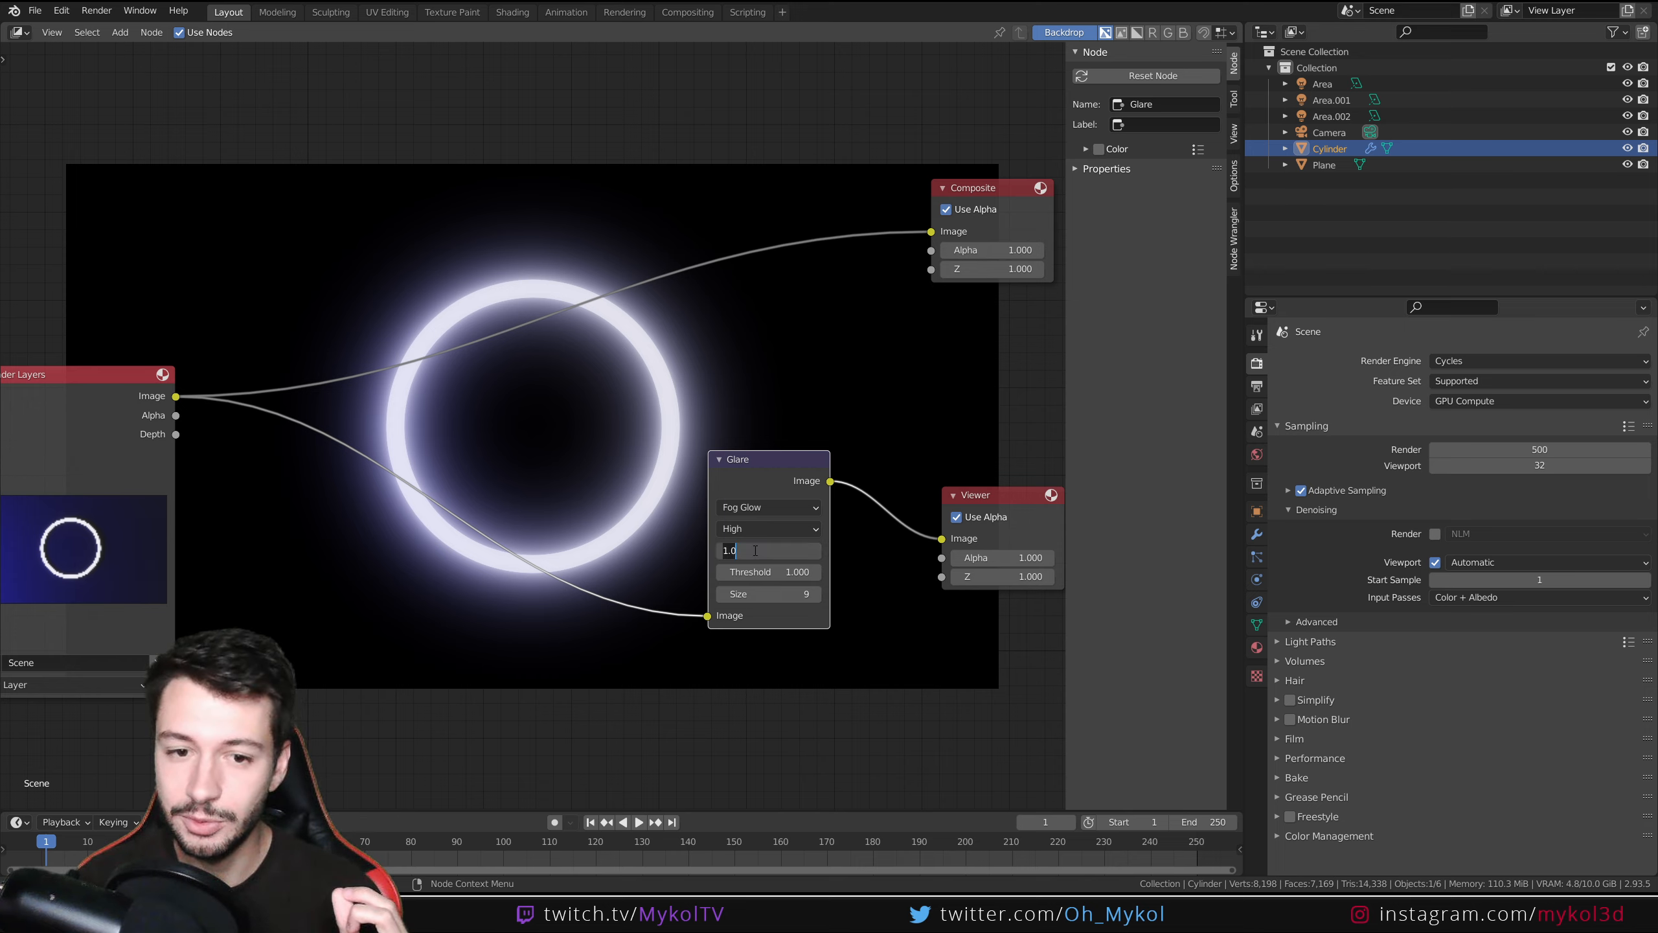
{"action": "type", "text": "0"}
{"action": "key", "text": "Return"}
- Try a Mix value of -1 on the Glare node for the original image only, and restore it to 0
{"action": "double_click", "coordinate": [755, 550]}
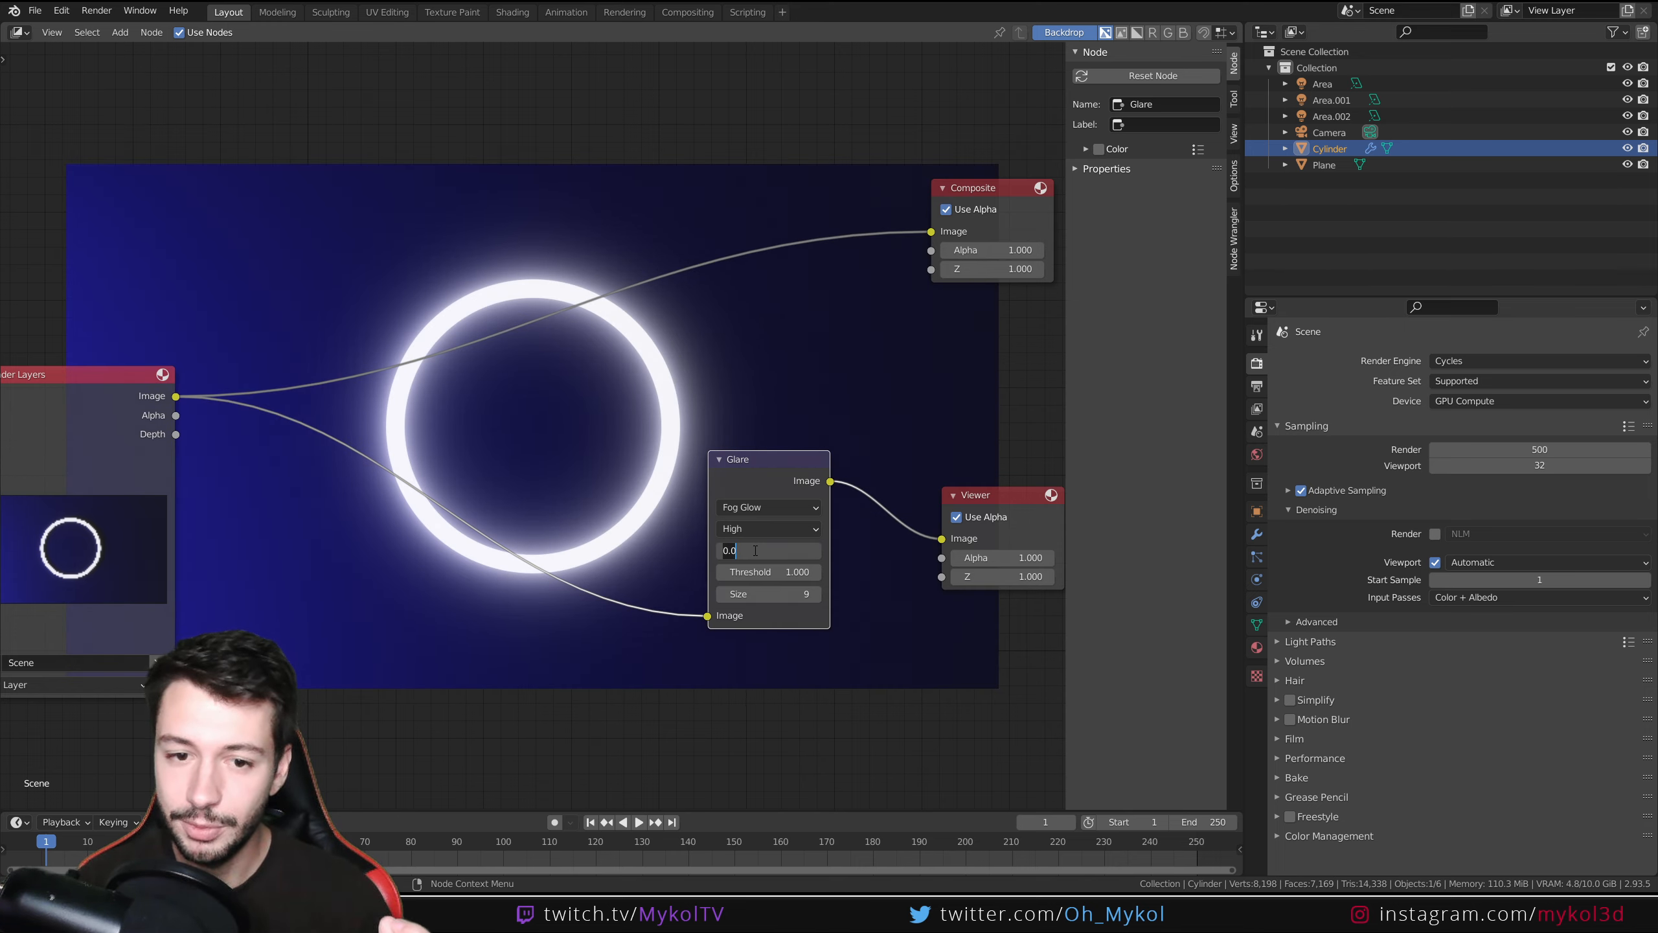
{"action": "type", "text": "-1"}
{"action": "key", "text": "Return"}
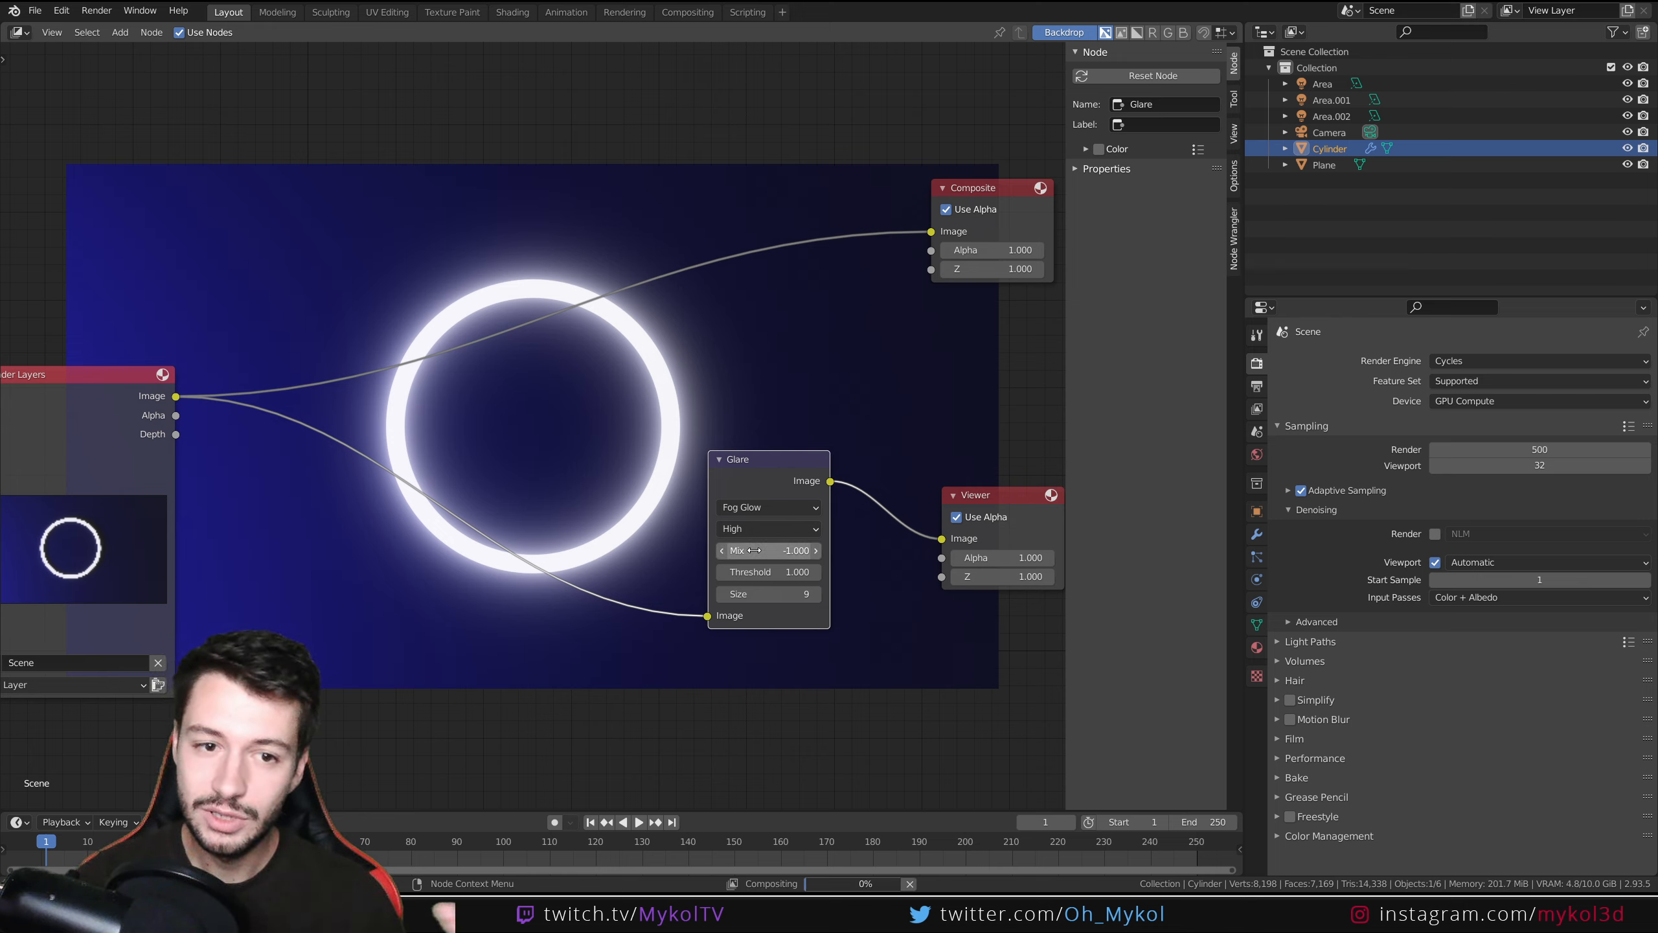
{"action": "double_click", "coordinate": [754, 550]}
{"action": "type", "text": "0"}
{"action": "key", "text": "Return"}
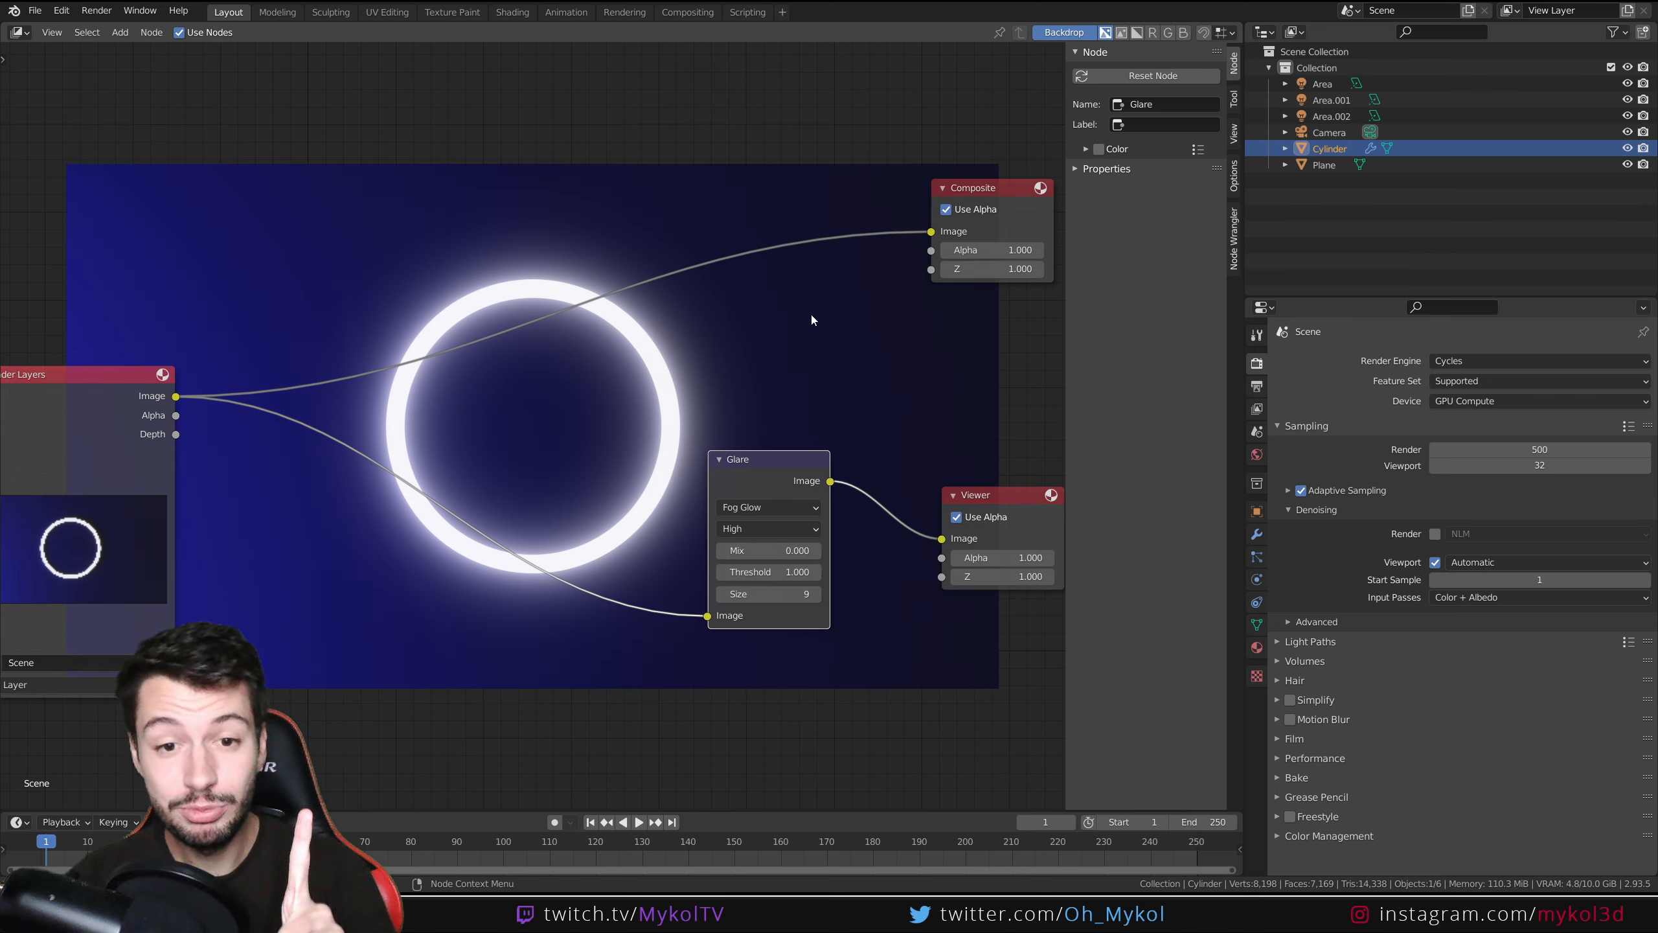
- Connect the Glare node's image output to the Composite node's image input, check the existing render result and render the scene again
{"action": "left_click_drag", "start_coordinate": [830, 481], "coordinate": [931, 231]}
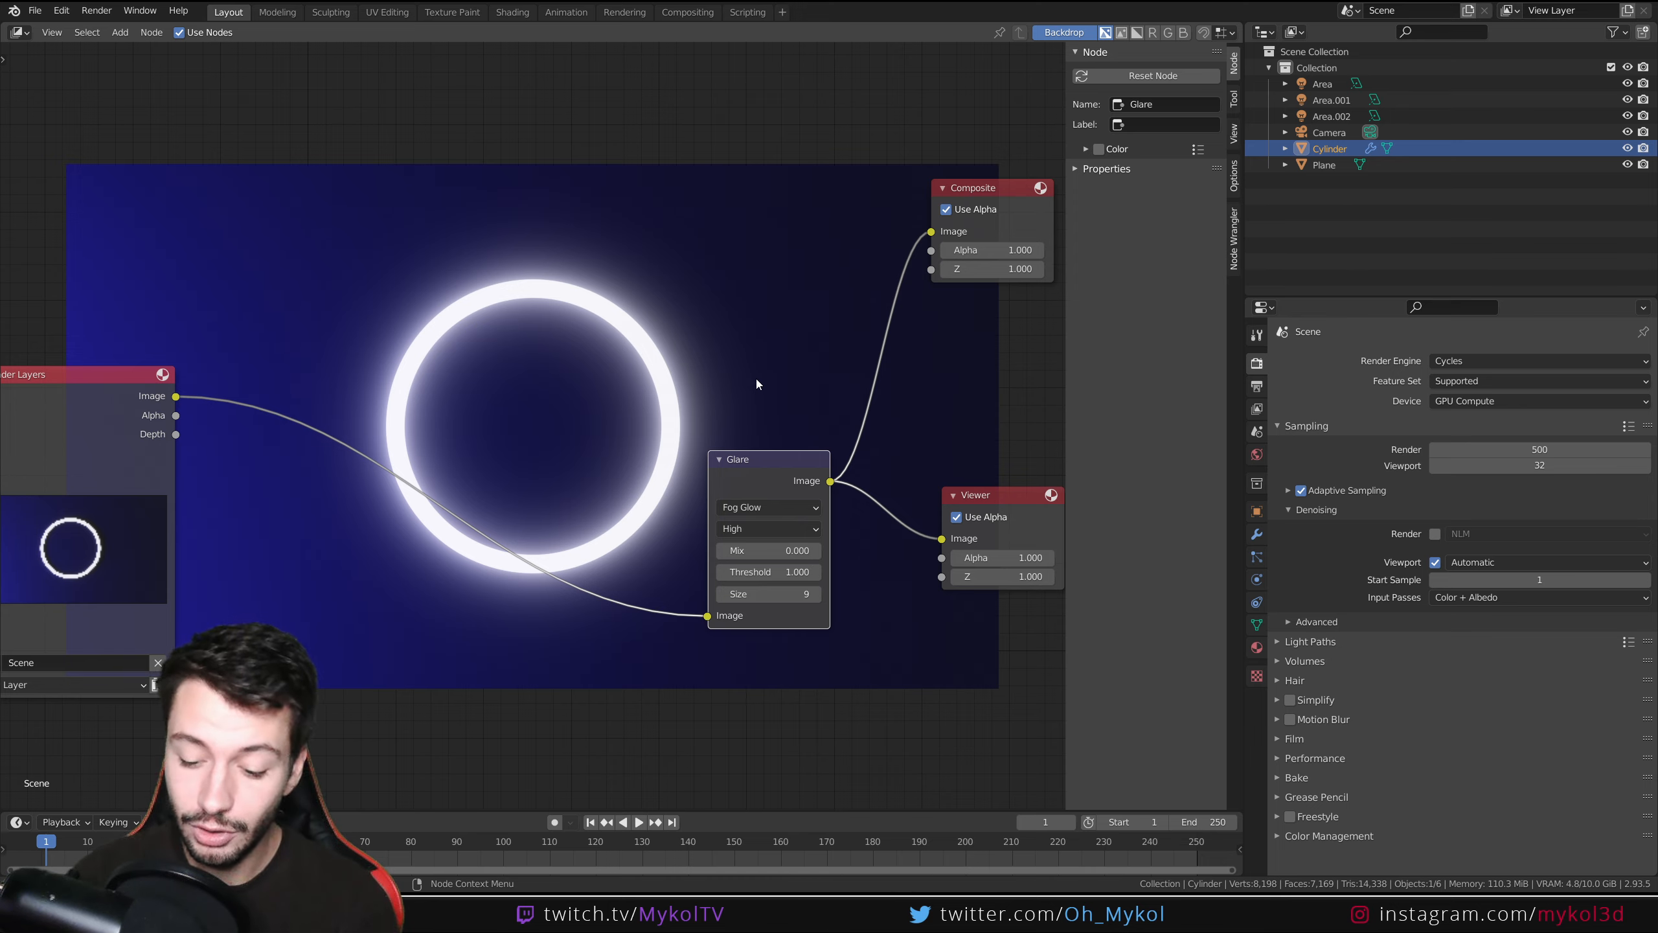
{"action": "key", "text": "F11"}
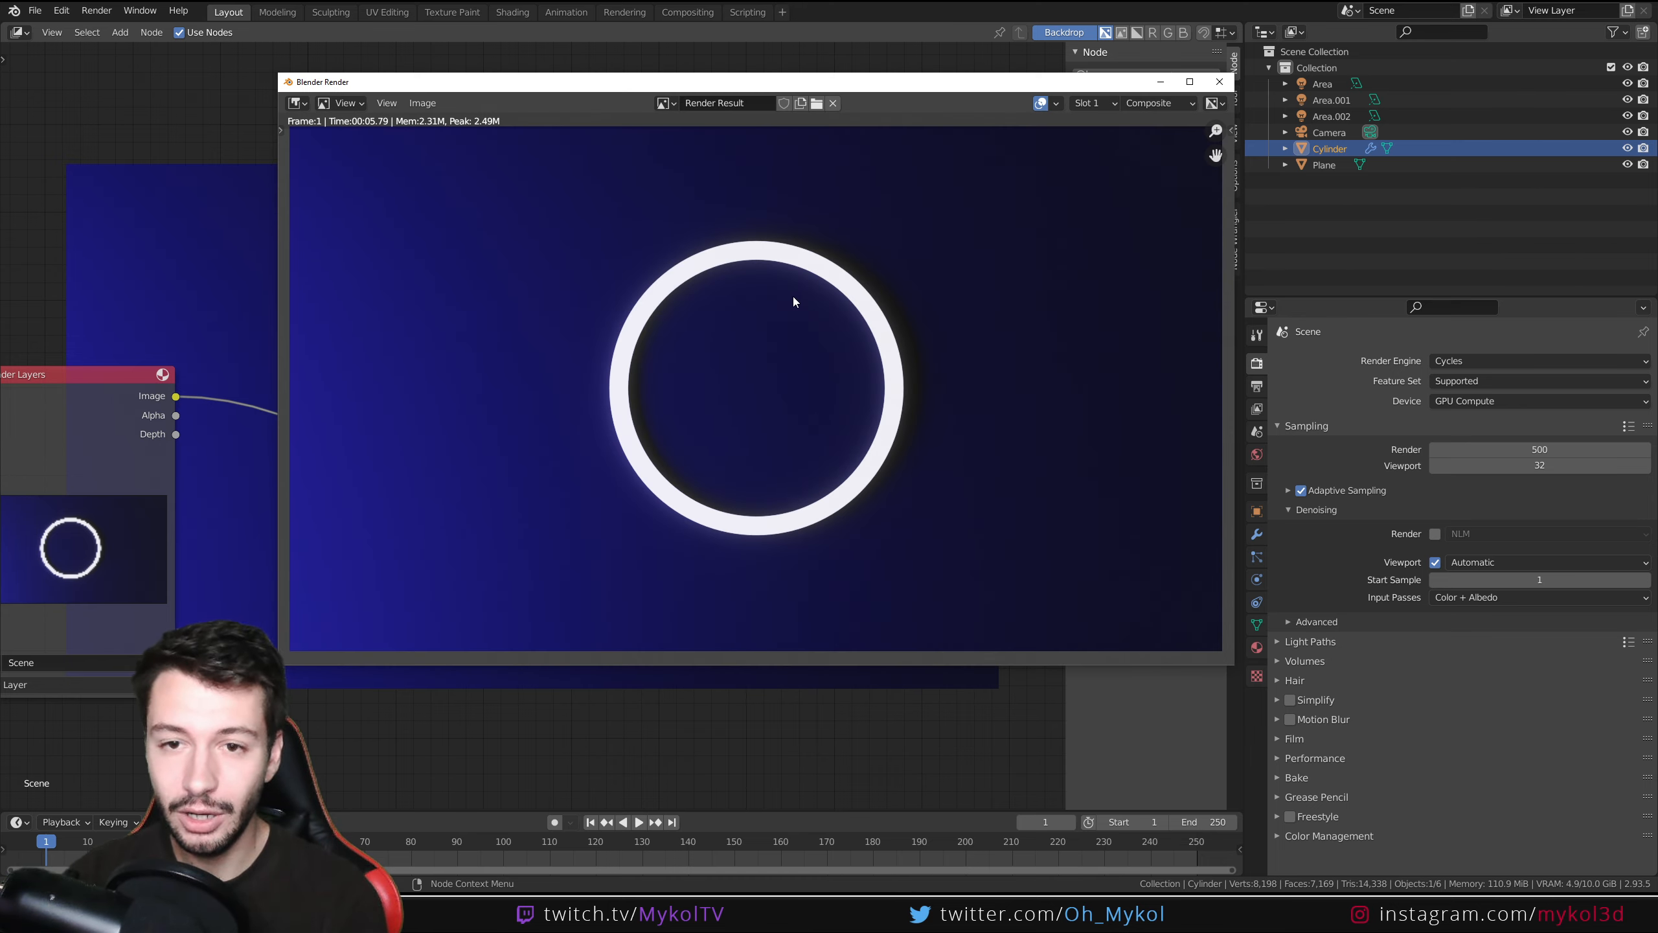
{"action": "left_click", "coordinate": [1219, 83]}
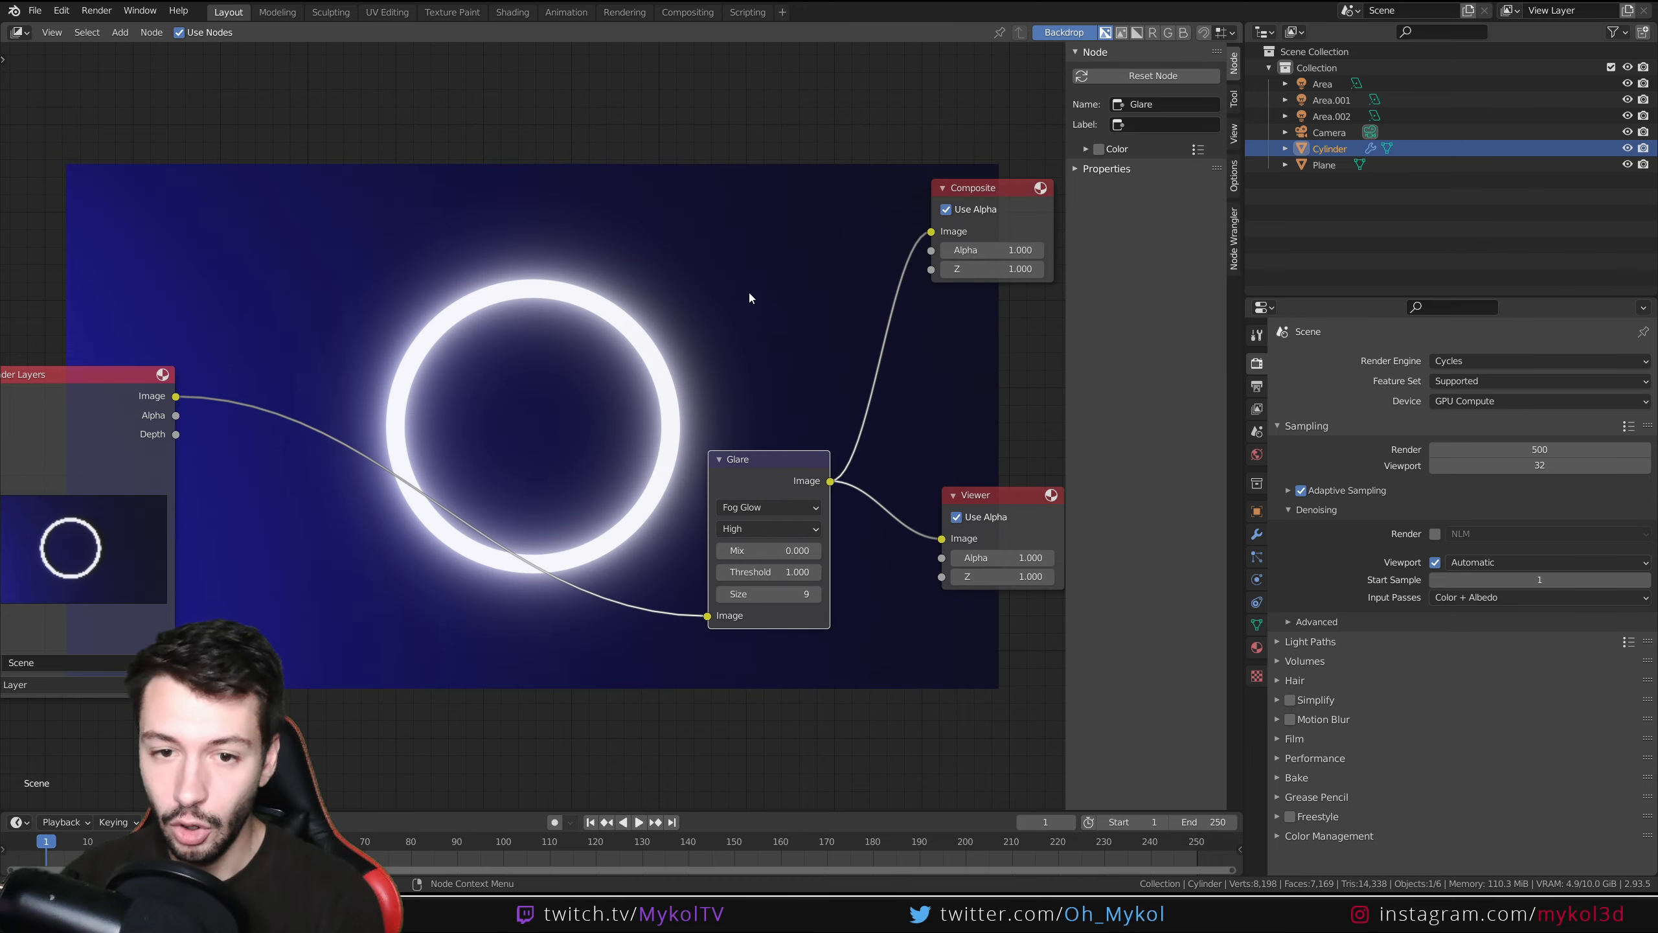
{"action": "key", "text": "F12"}
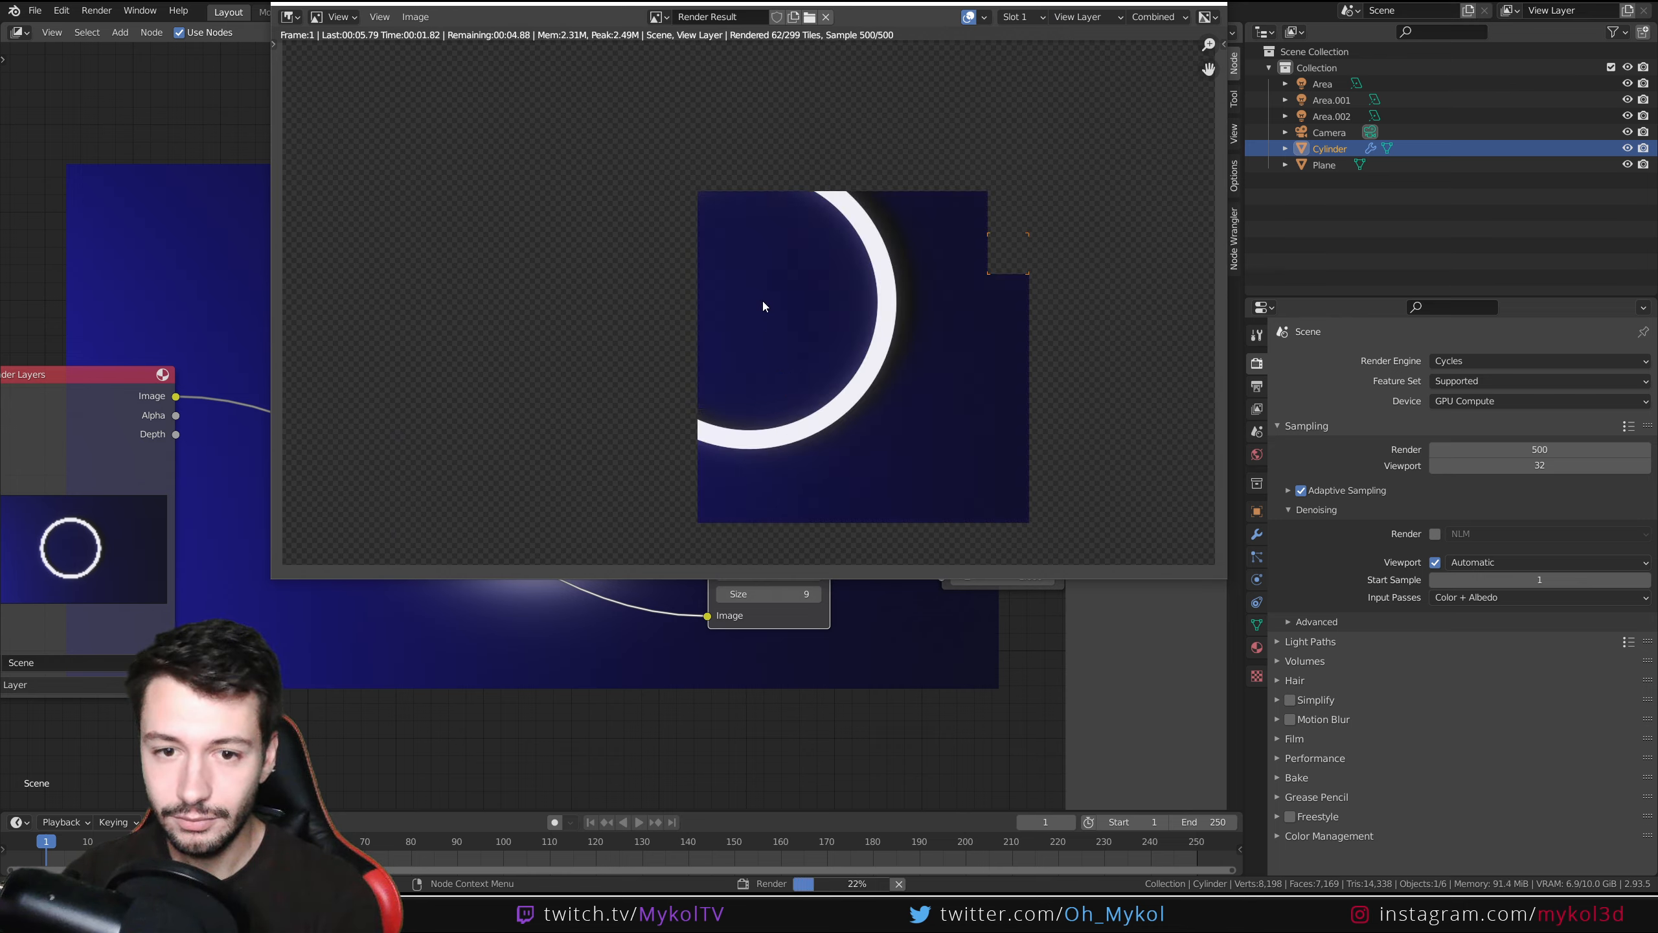